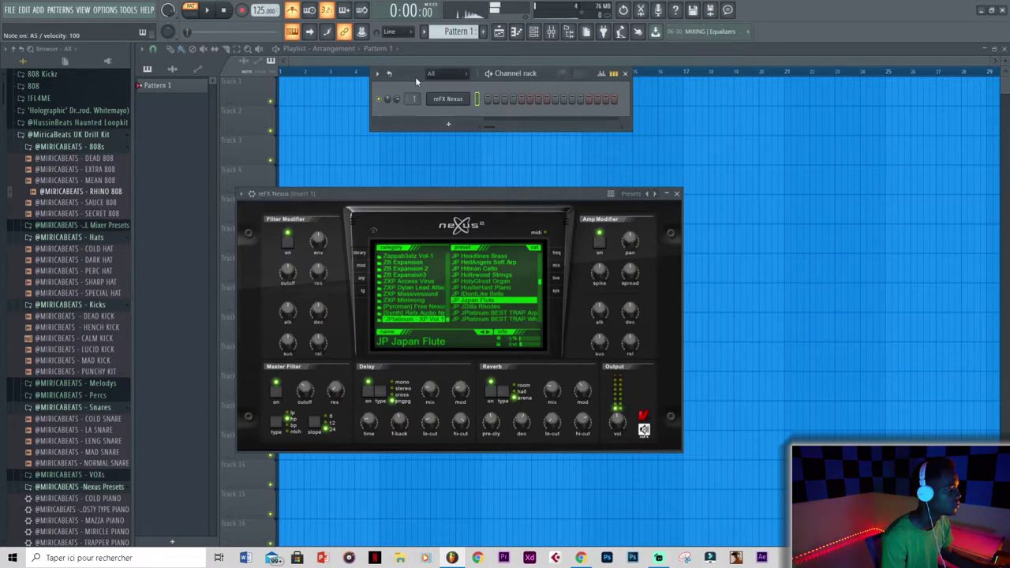
Open the reFX Nexus channel in the piano roll, place C6 at the start of bar 1 and A6 on its fourth beat, and preview.
{"action": "right_click", "coordinate": [455, 103]}
{"action": "left_click", "coordinate": [498, 101]}
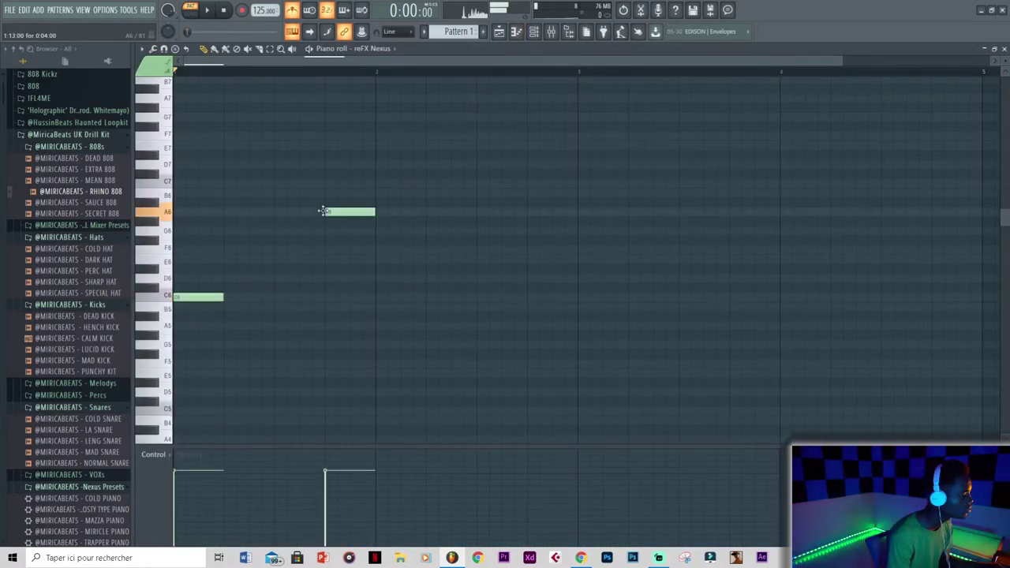
{"action": "key", "text": "space"}
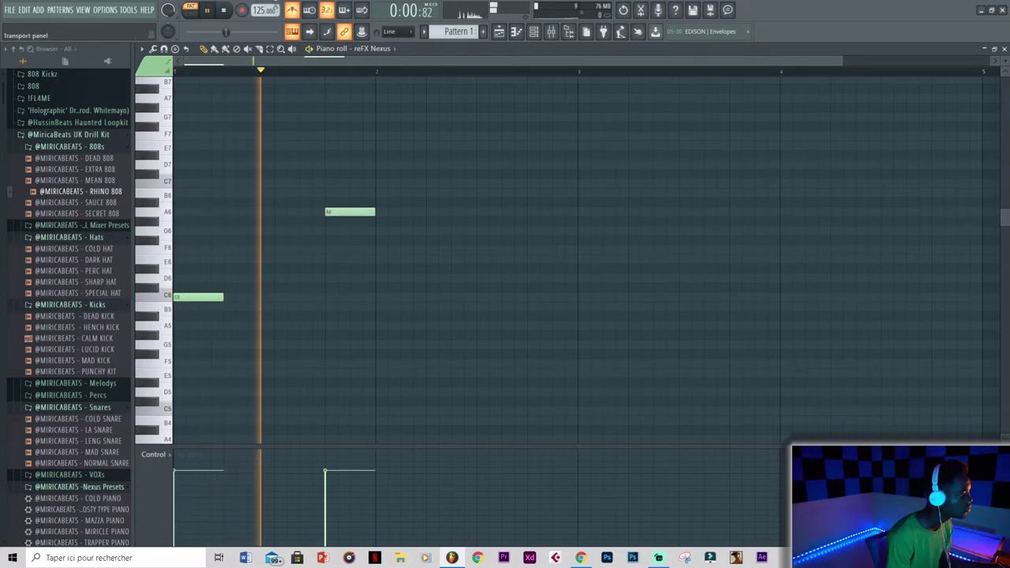
{"action": "key", "text": "space"}
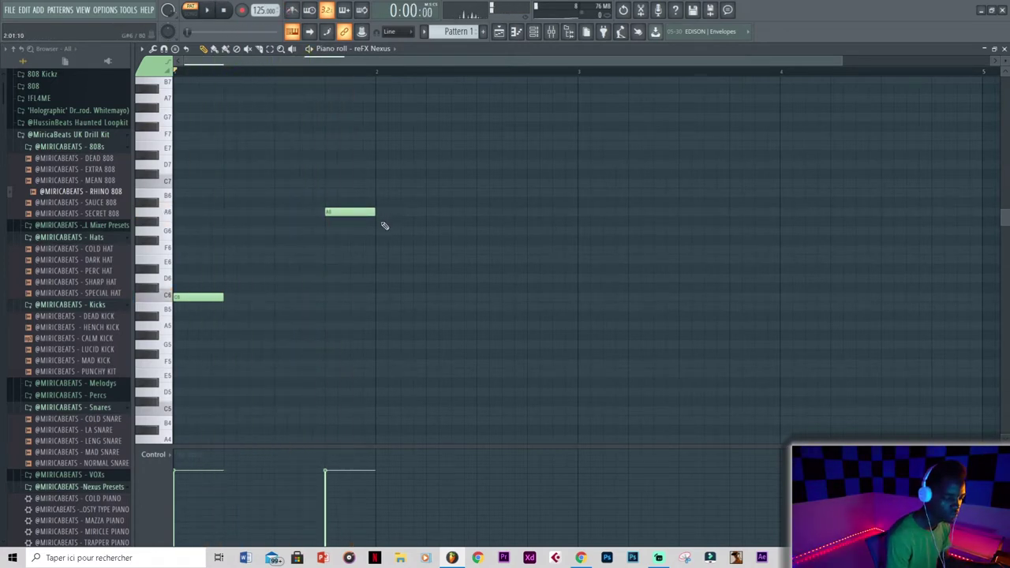
Continue the melody with B5, C6 and D6 opening bars 2, 3 and 4, and A6 on the fourth beat of each bar.
{"action": "left_click", "coordinate": [381, 309]}
{"action": "key", "text": "space"}
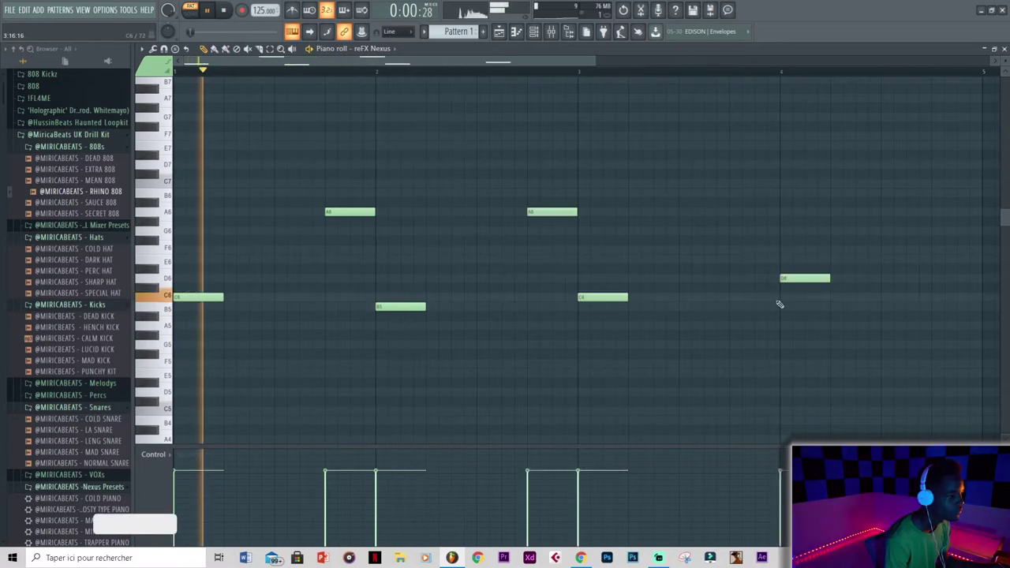
{"action": "left_click", "coordinate": [750, 212]}
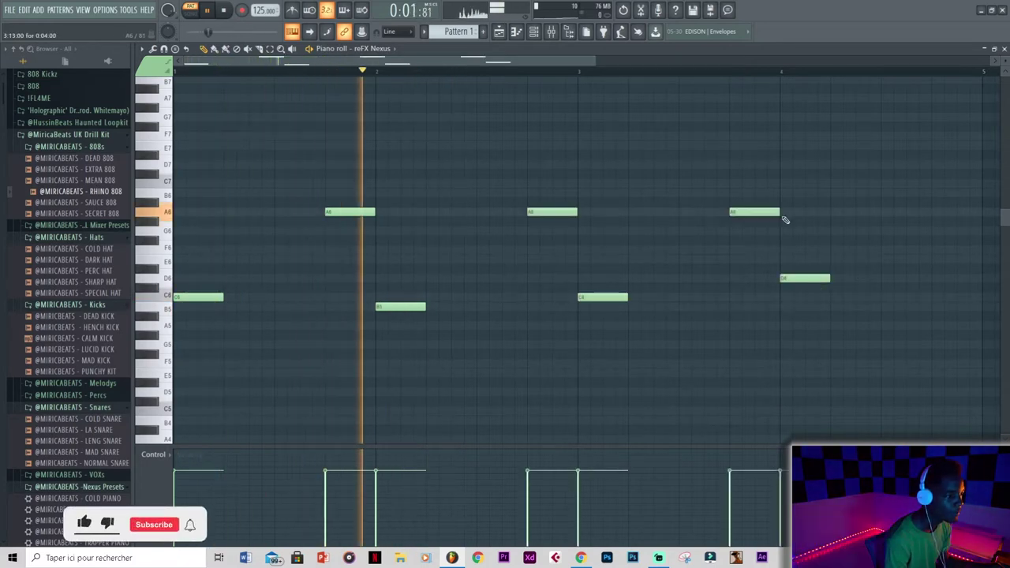
{"action": "left_click", "coordinate": [935, 212]}
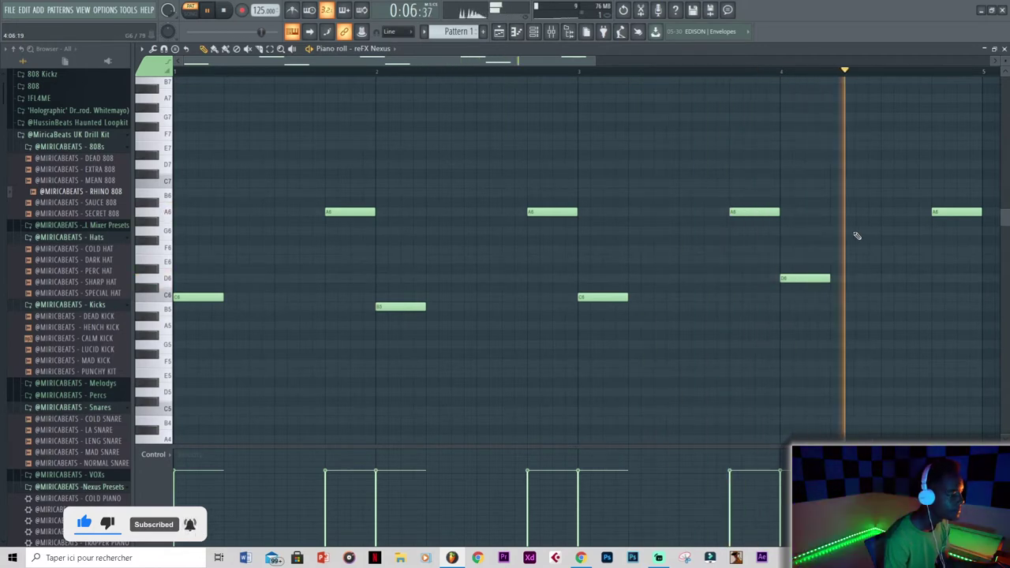
{"action": "key", "text": "space"}
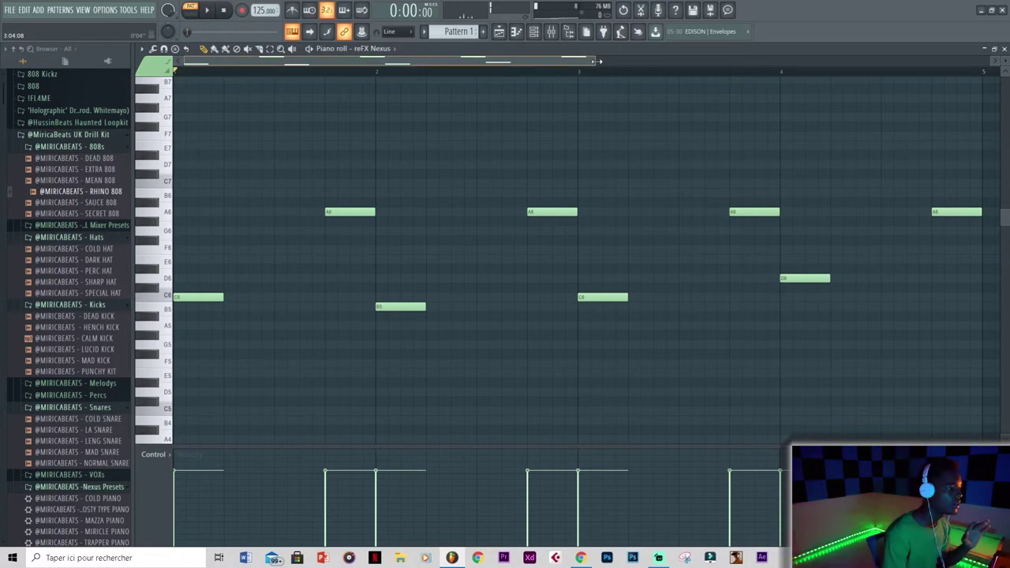
Fill the middle of bar 1 with short A6, F6, A5 and E6 notes and play back the result.
{"action": "left_click_drag", "start_coordinate": [597, 60], "coordinate": [701, 61]}
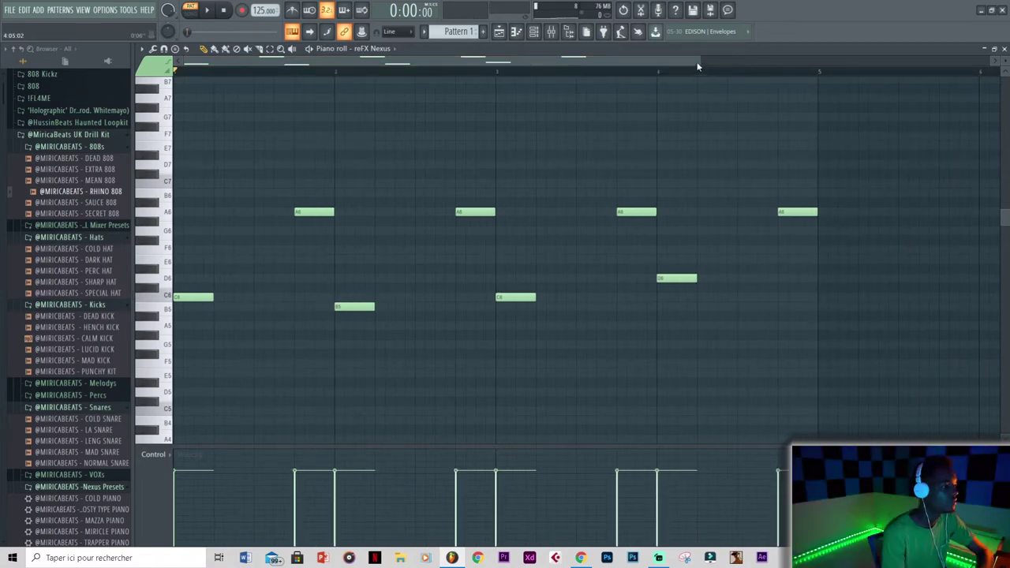
{"action": "left_click_drag", "start_coordinate": [698, 66], "coordinate": [709, 66]}
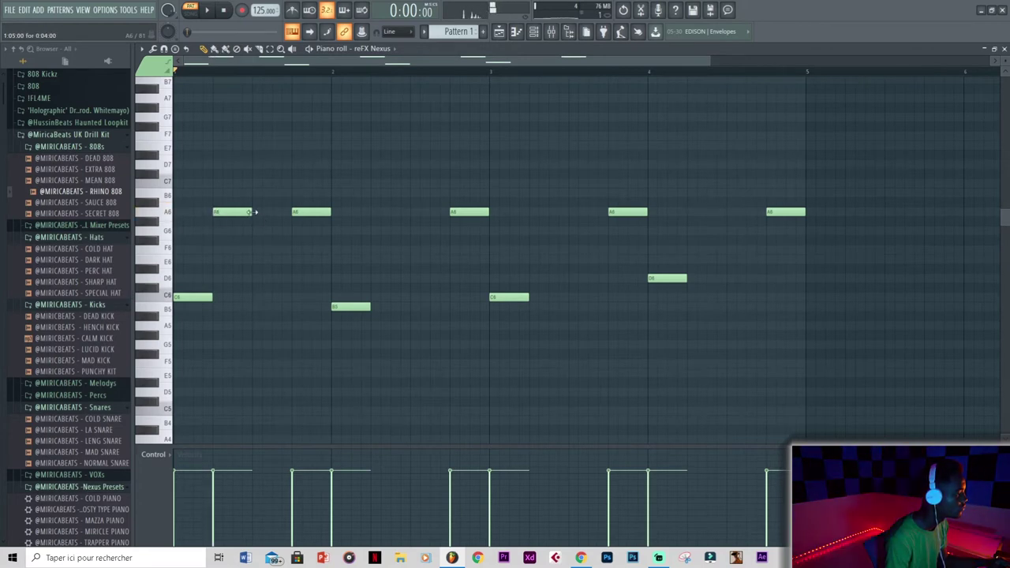
{"action": "left_click_drag", "start_coordinate": [254, 211], "coordinate": [224, 215]}
{"action": "key", "text": "space"}
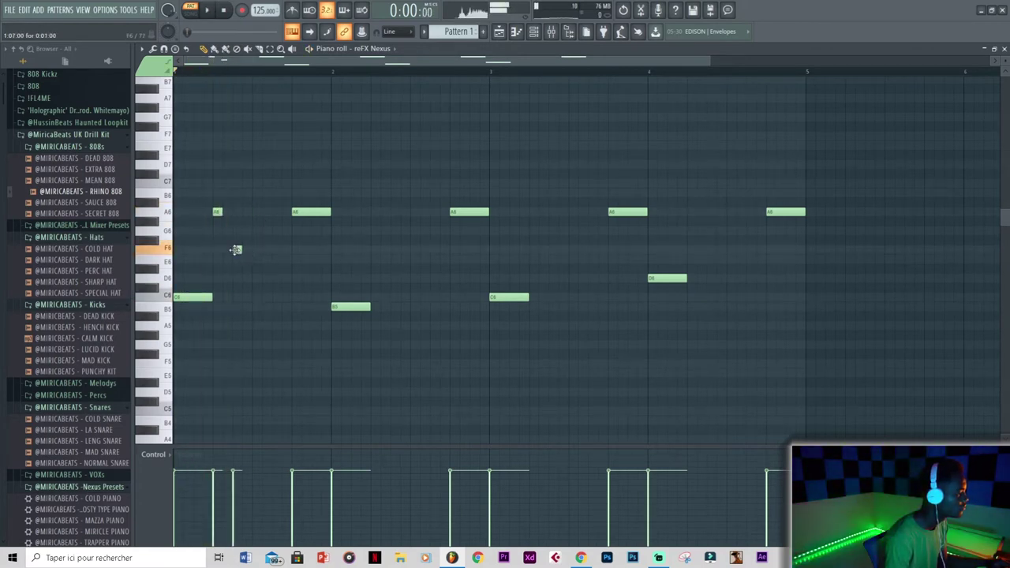
{"action": "left_click", "coordinate": [237, 259]}
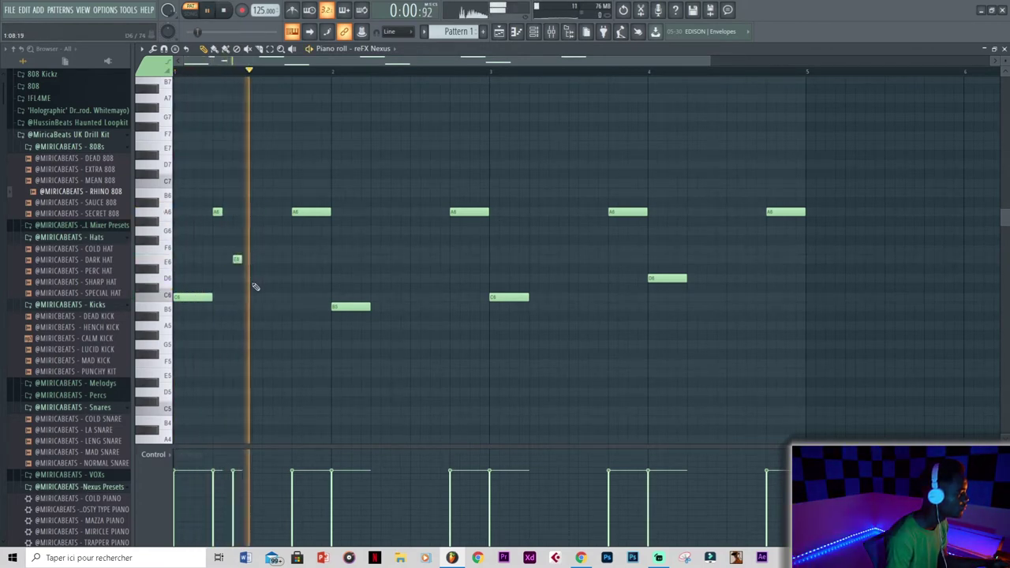
{"action": "key", "text": "space"}
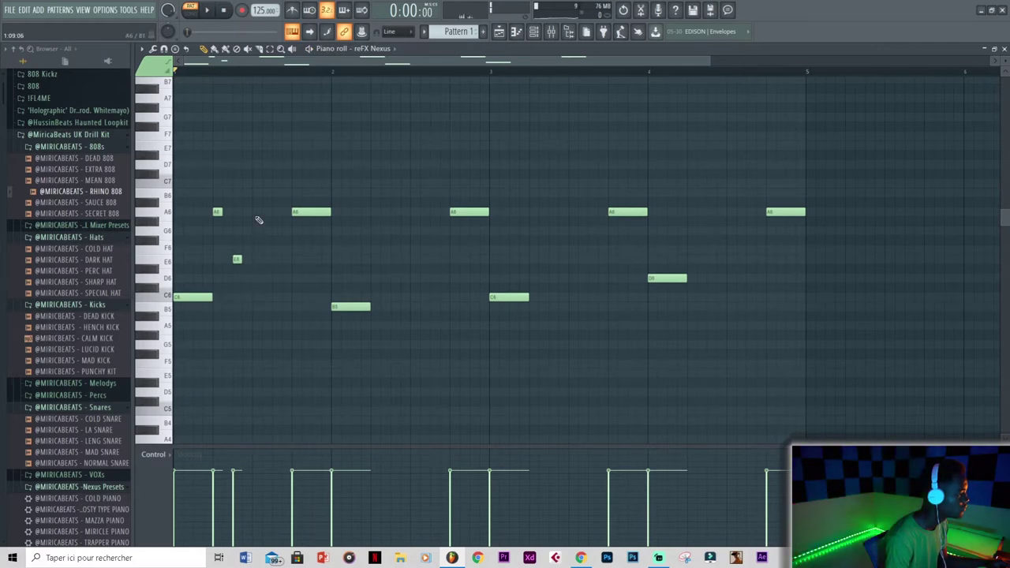
{"action": "key", "text": "space"}
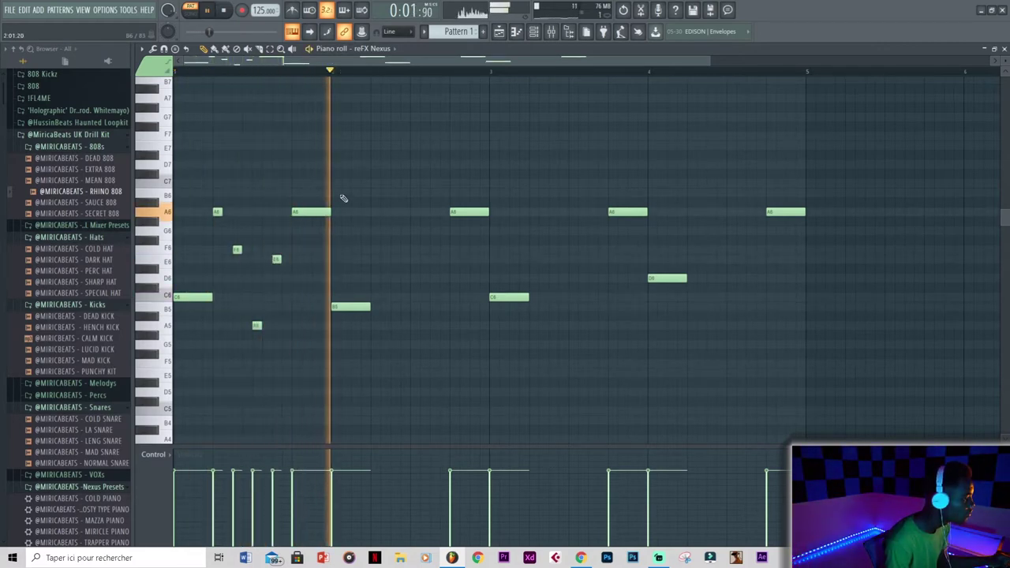
Copy bar 1's short notes into bars 2 to 4, lengthen the B5 and D6 notes, and play back the melody.
{"action": "left_click_drag", "start_coordinate": [336, 181], "coordinate": [213, 278]}
{"action": "key", "text": "space"}
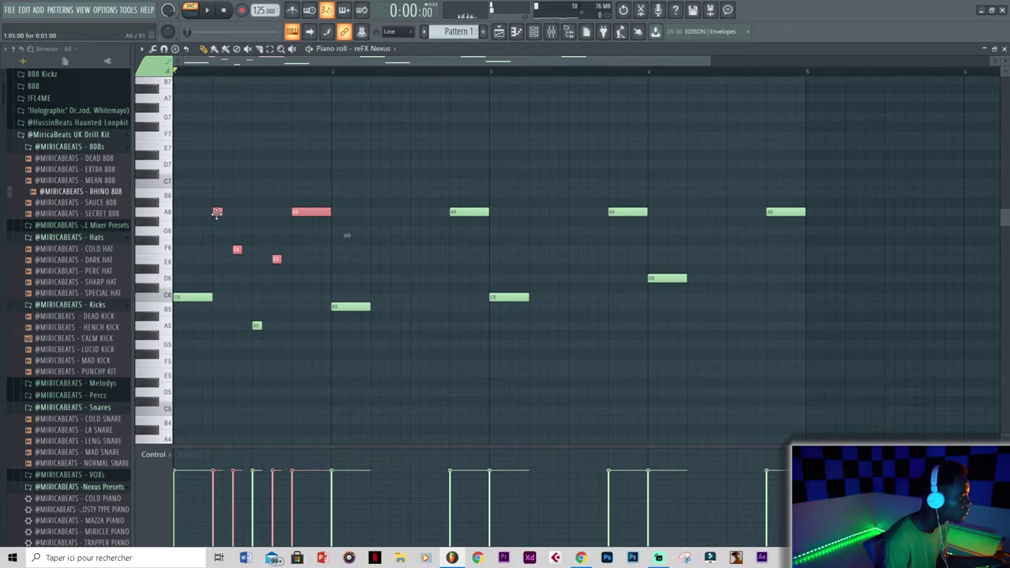
{"action": "left_click_drag", "start_coordinate": [217, 213], "coordinate": [373, 229]}
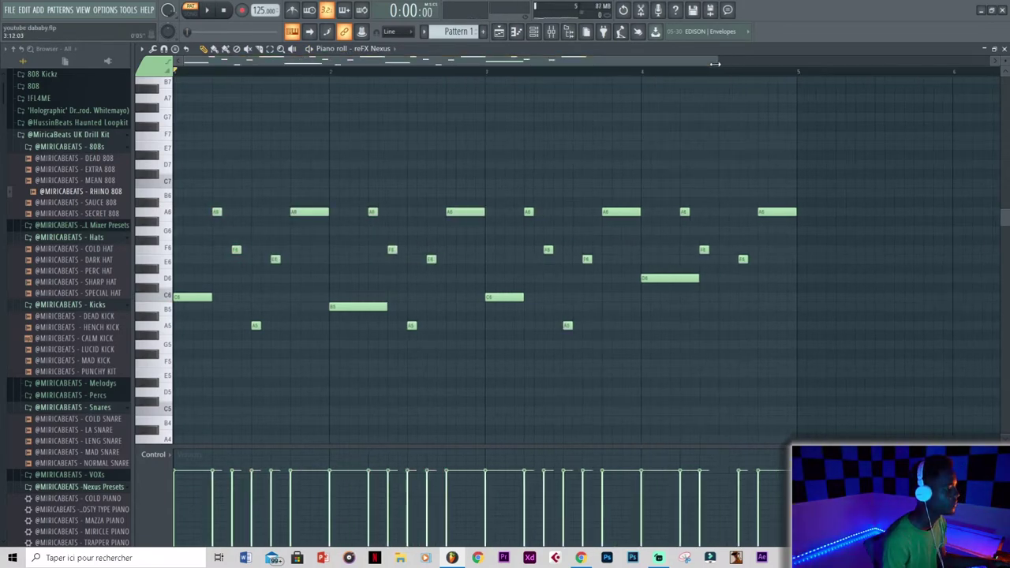
{"action": "key", "text": "space"}
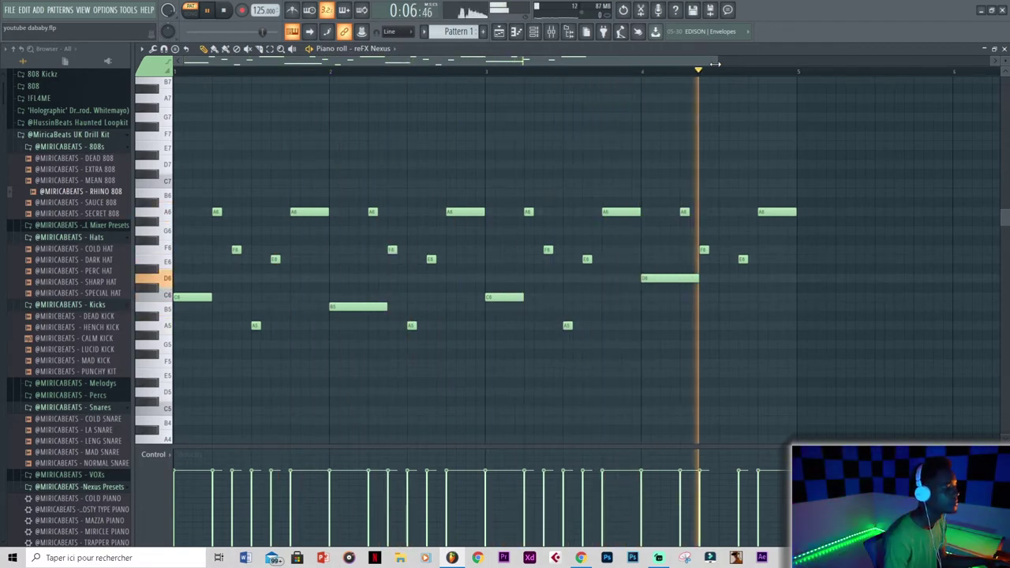
{"action": "key", "text": "space"}
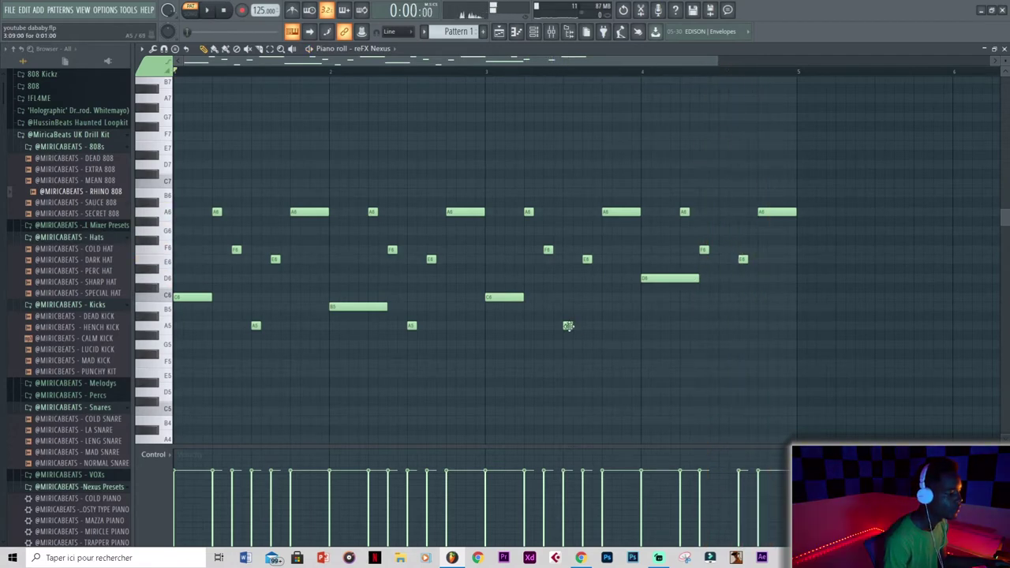
Add the short A5 note in bar 4 and duplicate the whole four-bar melody into bars 5 to 8.
{"action": "scroll", "coordinate": [762, 160], "scroll_direction": "down", "scroll_amount": 3}
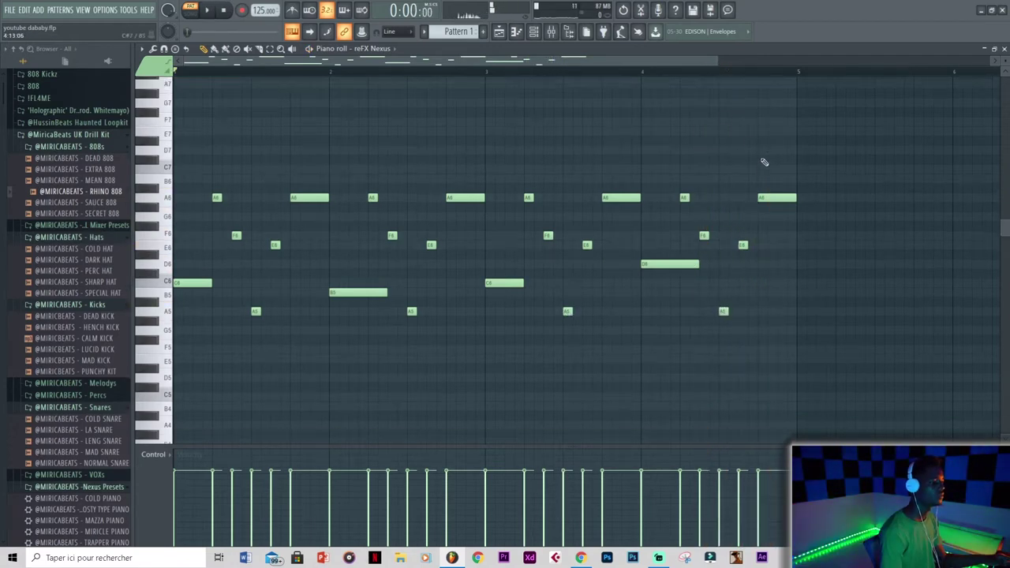
{"action": "scroll", "coordinate": [763, 160], "scroll_direction": "up", "scroll_amount": 3}
{"action": "scroll", "coordinate": [789, 158], "scroll_direction": "down", "scroll_amount": 1}
{"action": "left_click_drag", "start_coordinate": [826, 142], "coordinate": [192, 323]}
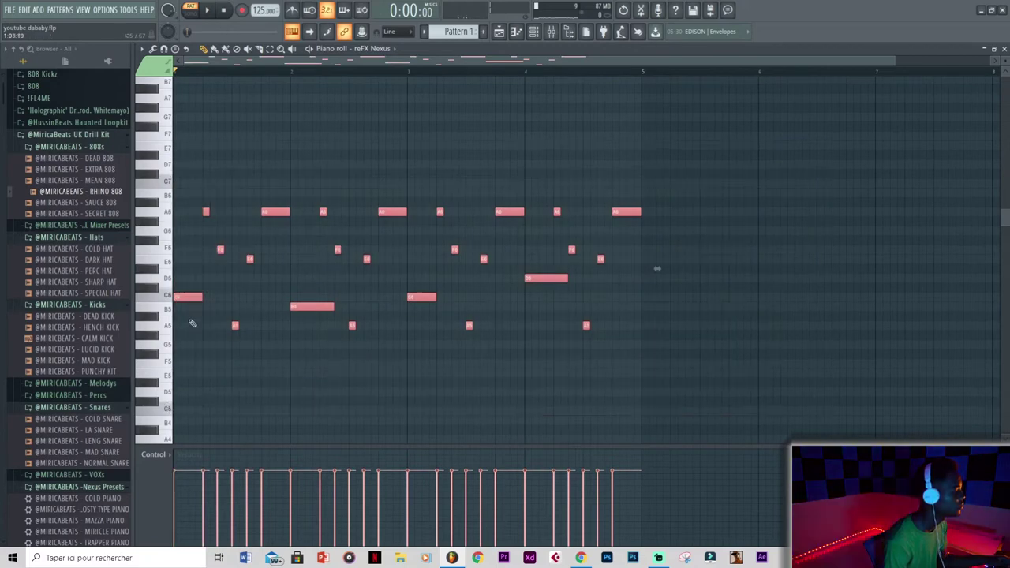
{"action": "key", "text": "ctrl+b"}
{"action": "key", "text": "ctrl+d"}
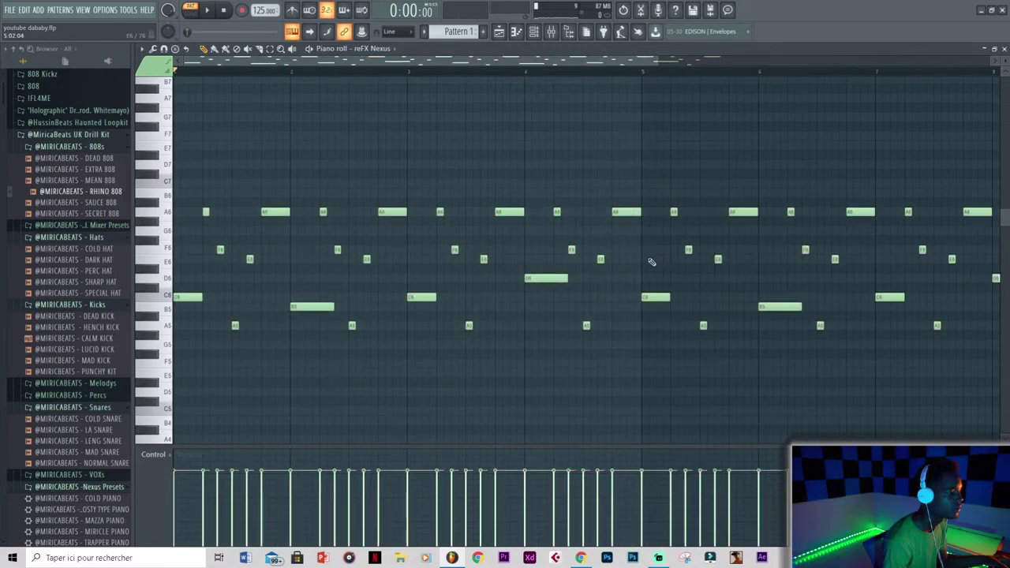
{"action": "scroll", "coordinate": [596, 114], "scroll_direction": "down", "scroll_amount": 3}
{"action": "left_click_drag", "start_coordinate": [656, 65], "coordinate": [958, 103]}
{"action": "scroll", "coordinate": [772, 269], "scroll_direction": "up", "scroll_amount": 3}
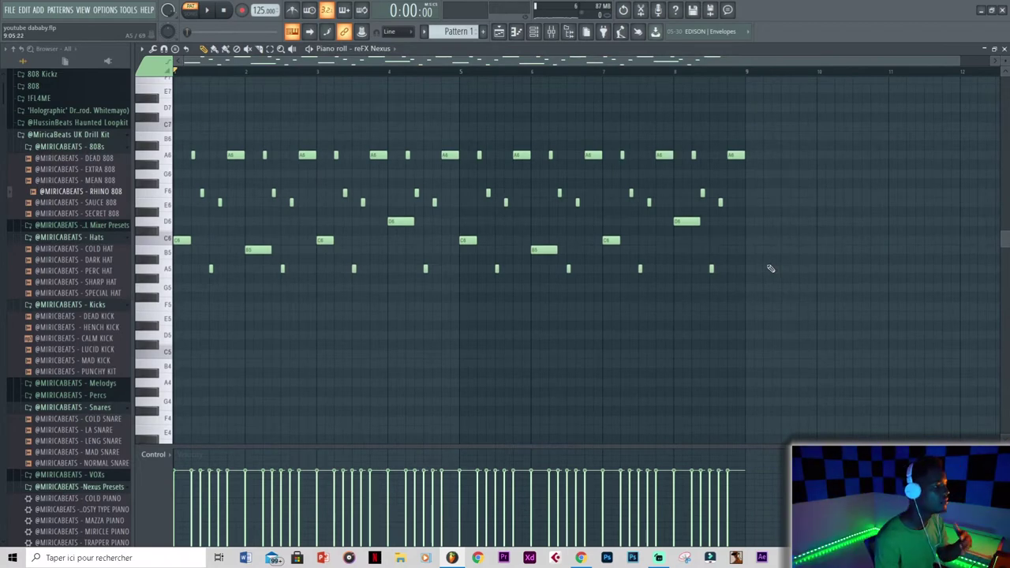
Load the Clap - Dre sample from the Claps folder of the ProdMK - Gucci Snake (DrumKit) as a new channel.
{"action": "left_click", "coordinate": [534, 32]}
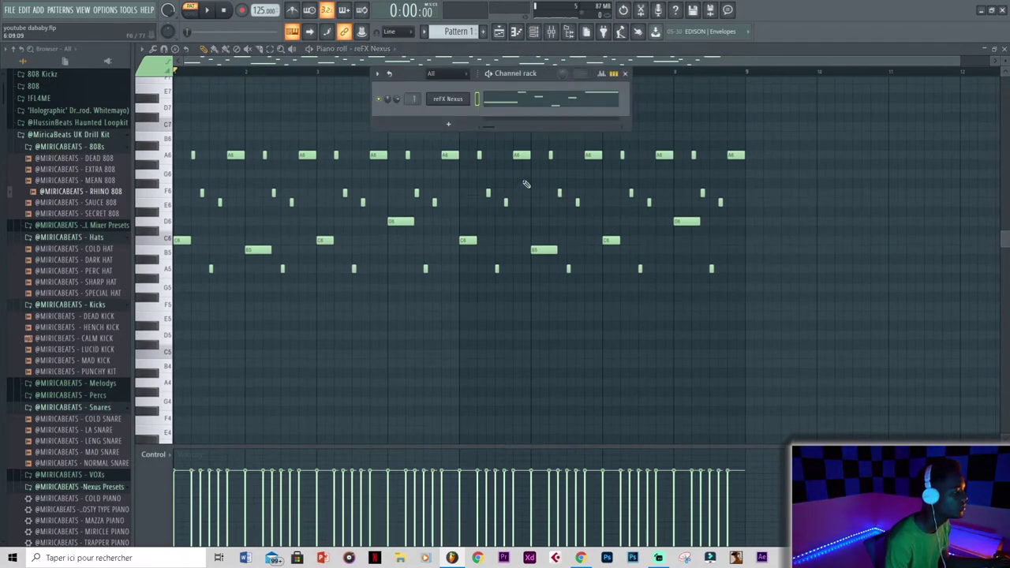
{"action": "left_click", "coordinate": [68, 135]}
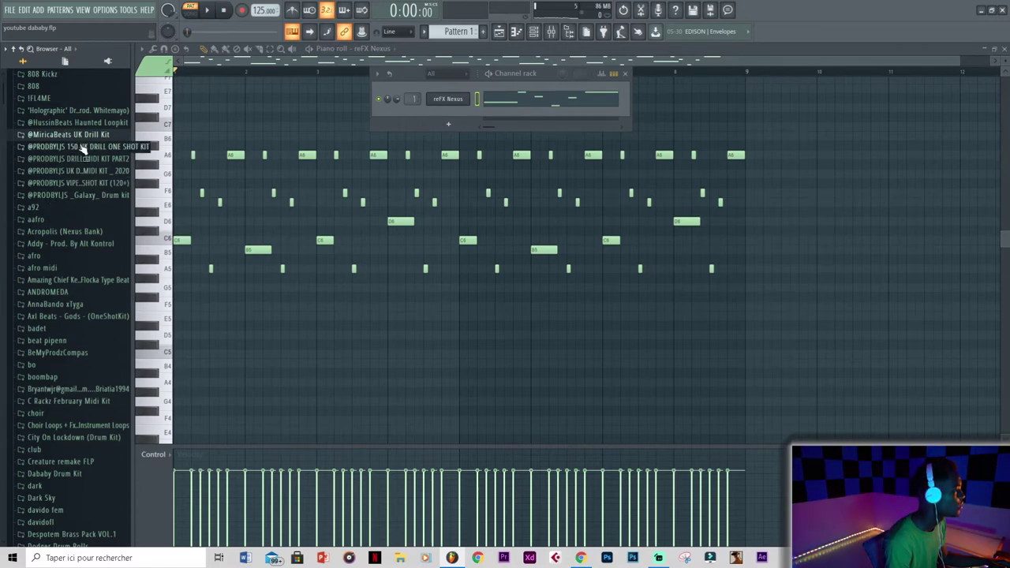
{"action": "scroll", "coordinate": [77, 200], "scroll_direction": "down", "scroll_amount": 7}
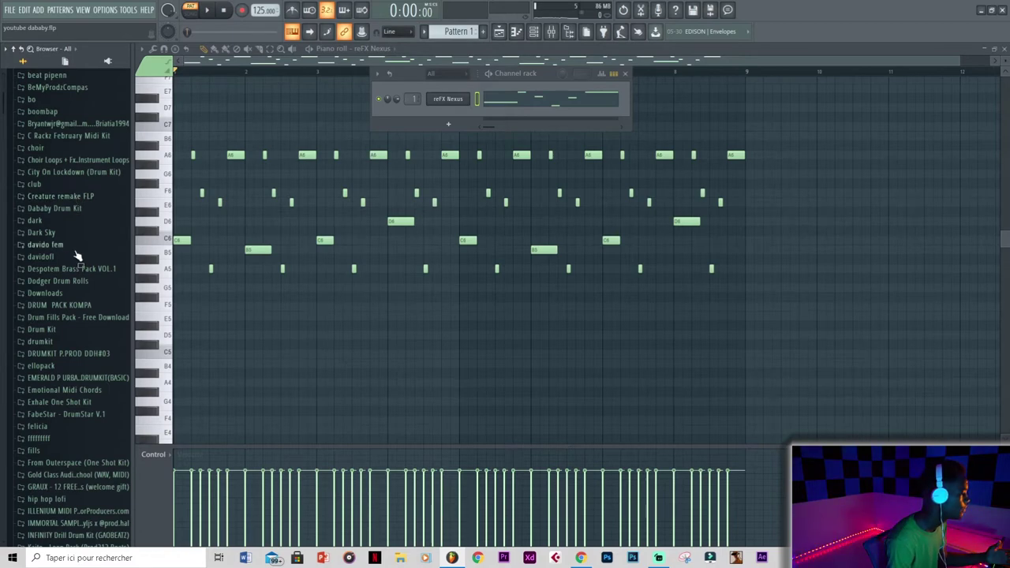
{"action": "scroll", "coordinate": [79, 259], "scroll_direction": "down", "scroll_amount": 2}
{"action": "scroll", "coordinate": [90, 272], "scroll_direction": "down", "scroll_amount": 4}
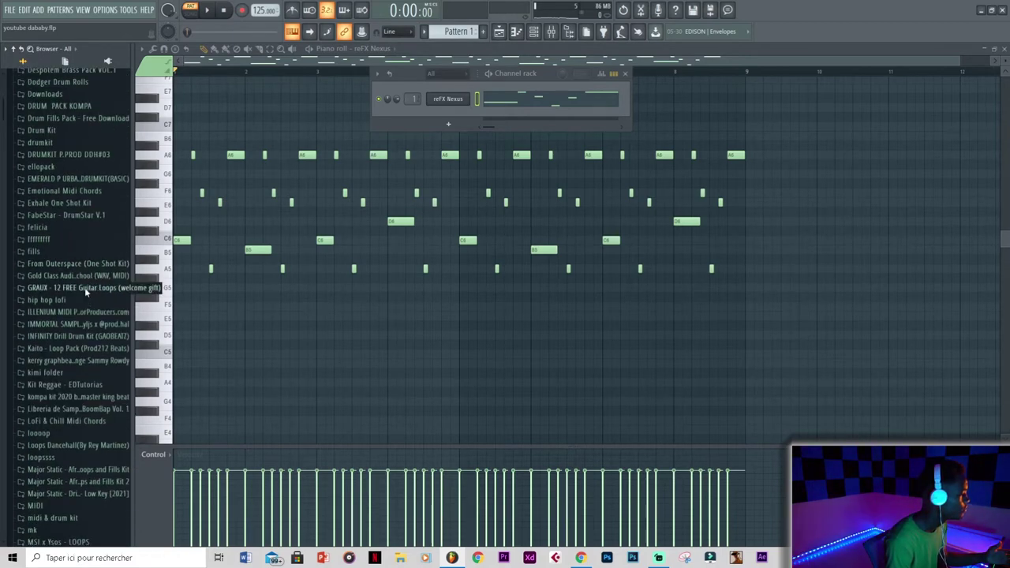
{"action": "scroll", "coordinate": [85, 293], "scroll_direction": "down", "scroll_amount": 13}
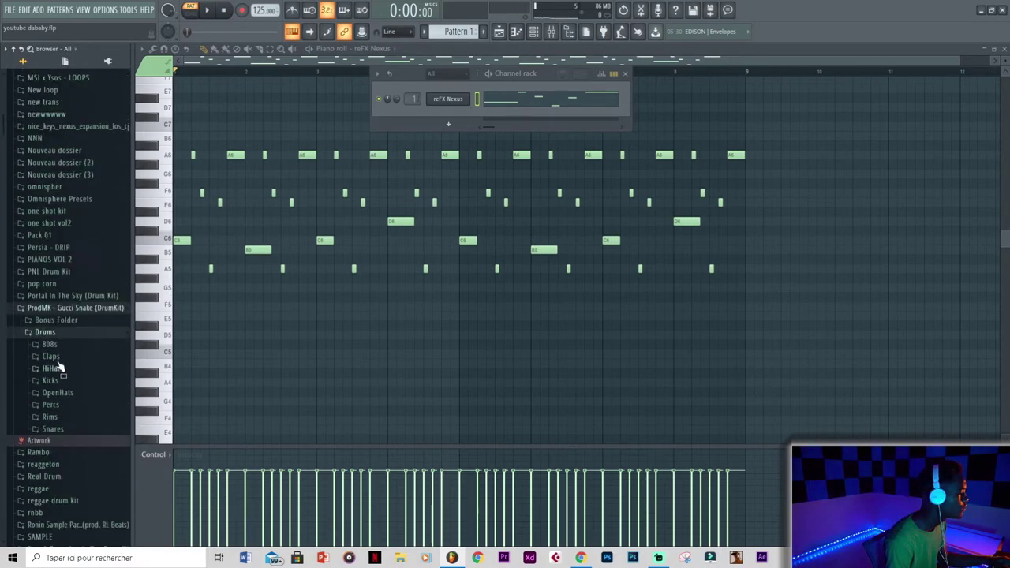
{"action": "left_click", "coordinate": [52, 357]}
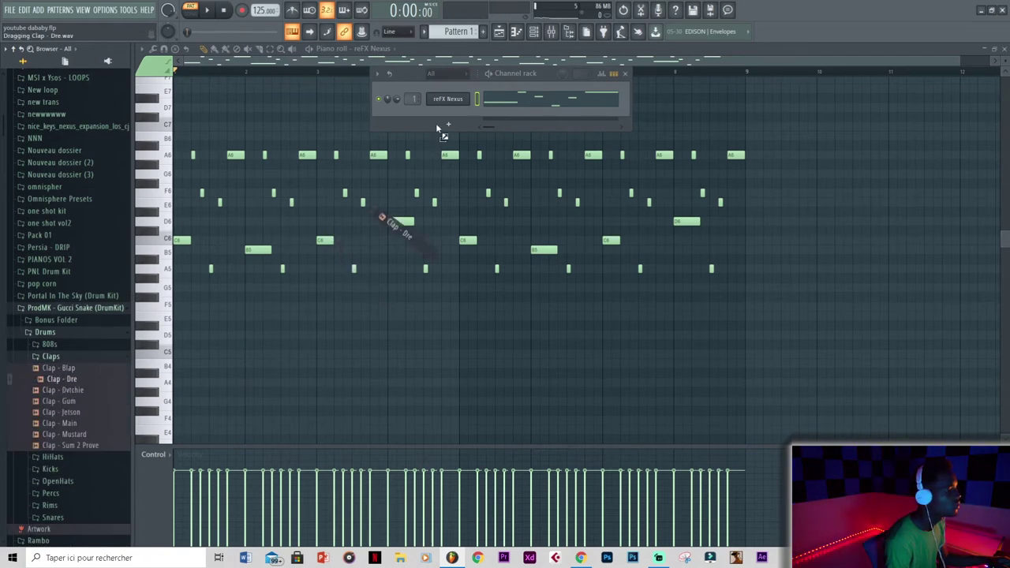
{"action": "left_click_drag", "start_coordinate": [438, 126], "coordinate": [441, 120]}
Open the Clap - Dre channel in the piano roll and place a C5 note on the third beat of bars 1 to 4.
{"action": "right_click", "coordinate": [472, 112]}
{"action": "left_click", "coordinate": [474, 116]}
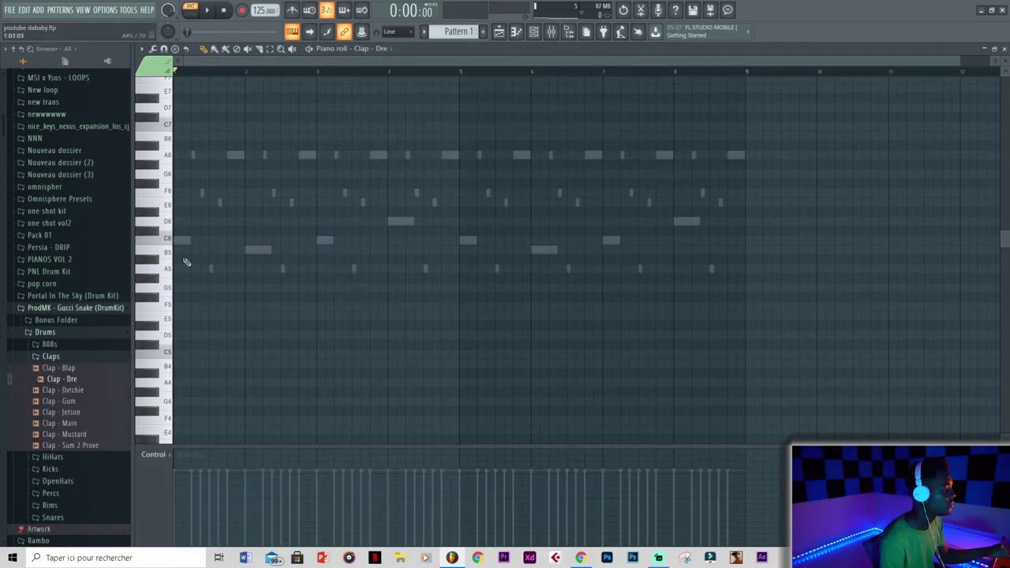
{"action": "scroll", "coordinate": [214, 289], "scroll_direction": "down", "scroll_amount": 3}
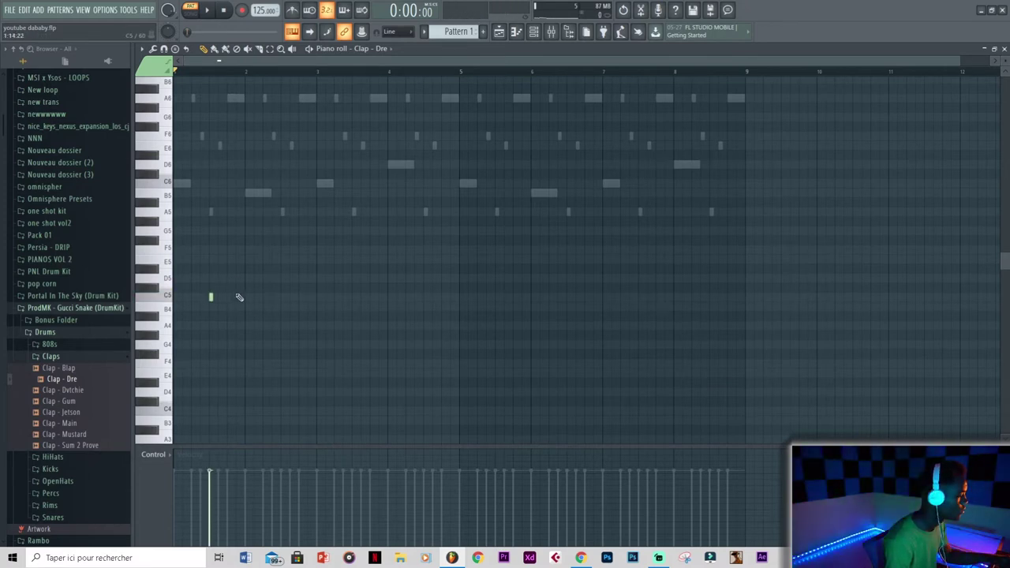
{"action": "left_click", "coordinate": [278, 303]}
{"action": "key", "text": "space"}
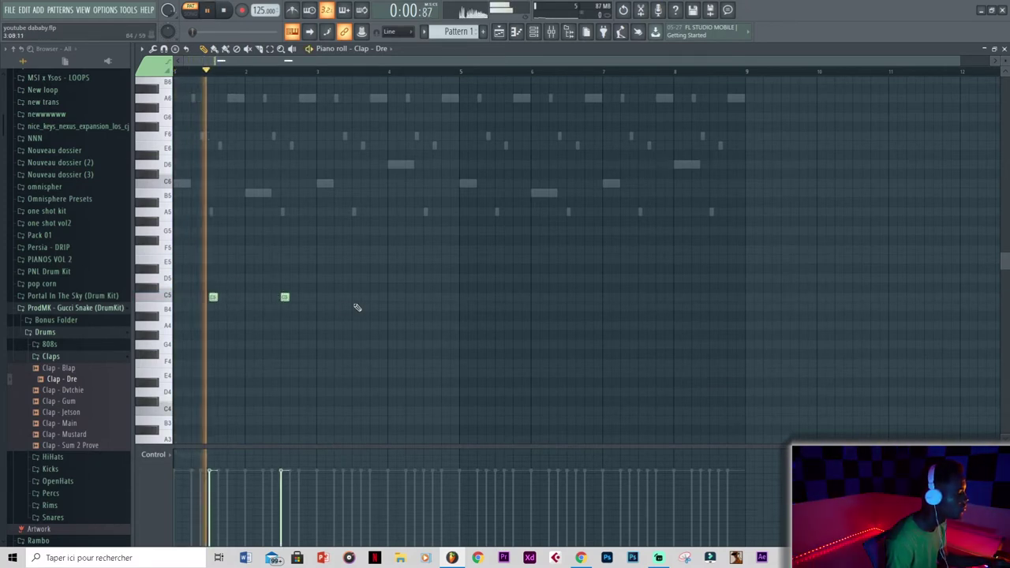
{"action": "left_click", "coordinate": [353, 298]}
{"action": "left_click", "coordinate": [427, 298]}
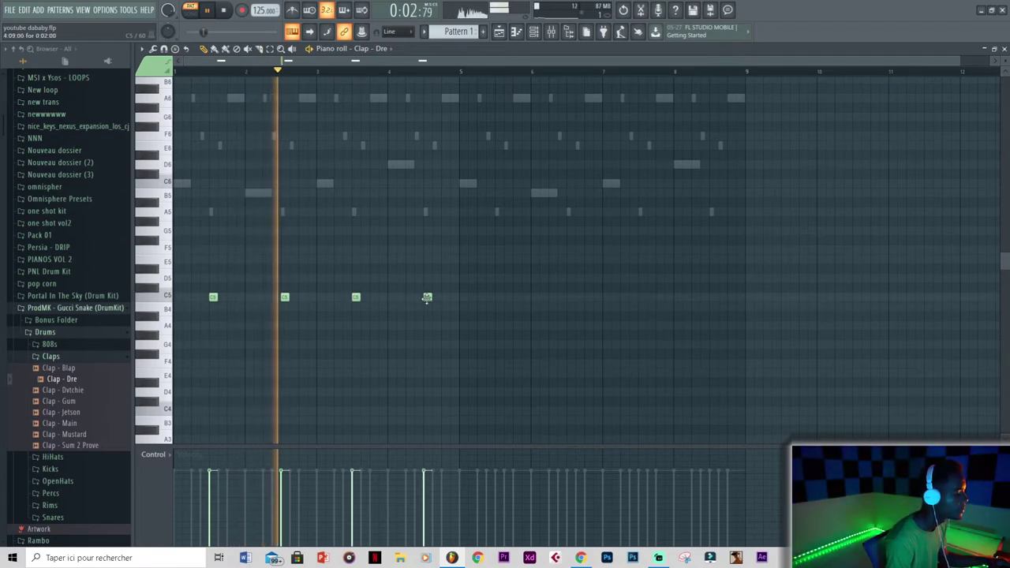
Duplicate the four clap notes and align the copies with the third beat of bars 5 to 8.
{"action": "left_click_drag", "start_coordinate": [456, 285], "coordinate": [203, 328]}
{"action": "key", "text": "ctrl+b"}
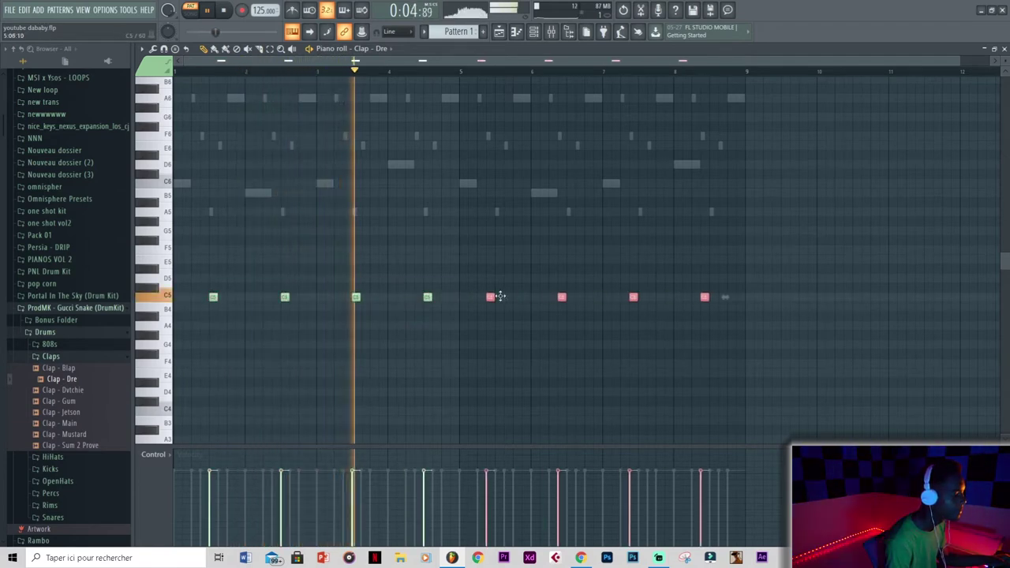
{"action": "left_click", "coordinate": [524, 307], "text": "ctrl"}
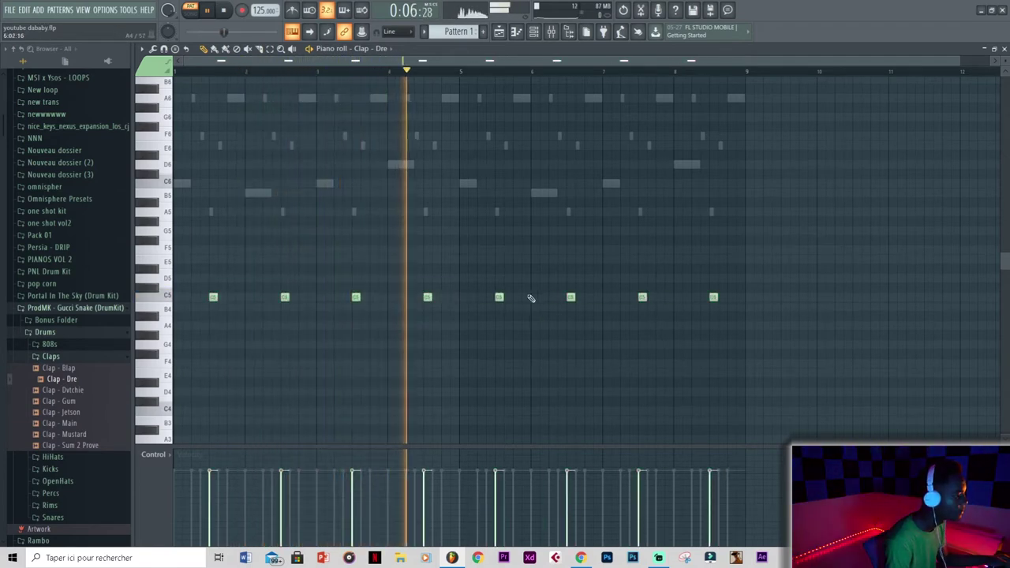
Load the 808 - Keed sample from the kit's 808s folder as a new channel and open it in the piano roll.
{"action": "left_click", "coordinate": [536, 33]}
{"action": "key", "text": "space"}
{"action": "left_click", "coordinate": [91, 345]}
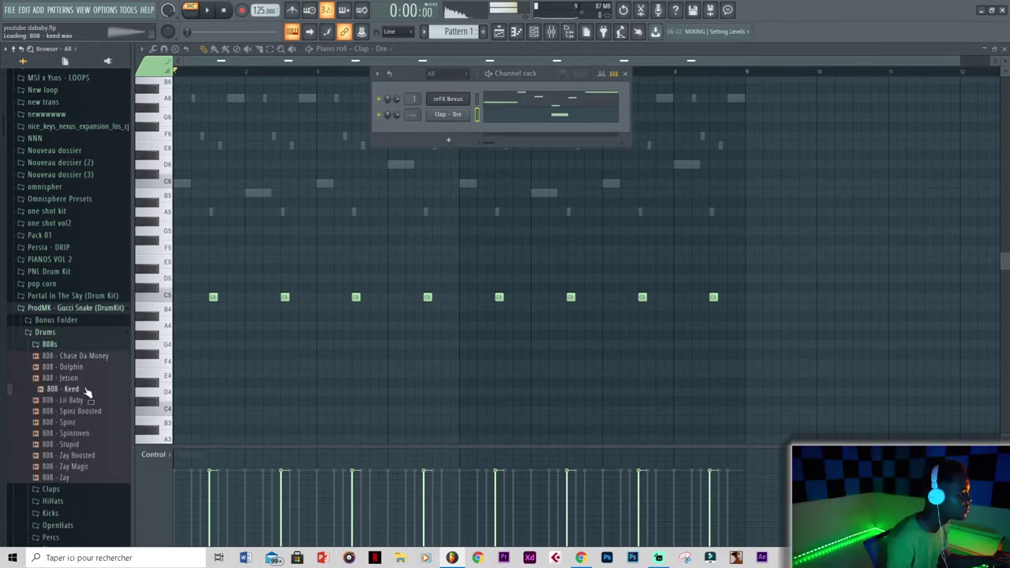
{"action": "left_click_drag", "start_coordinate": [437, 128], "coordinate": [440, 130]}
{"action": "right_click", "coordinate": [441, 130]}
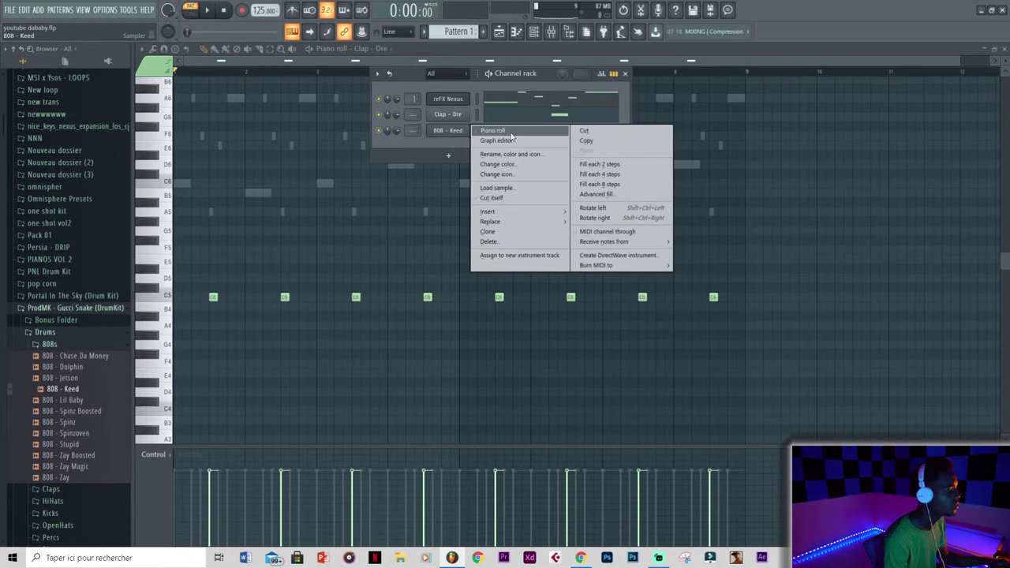
{"action": "left_click", "coordinate": [494, 131]}
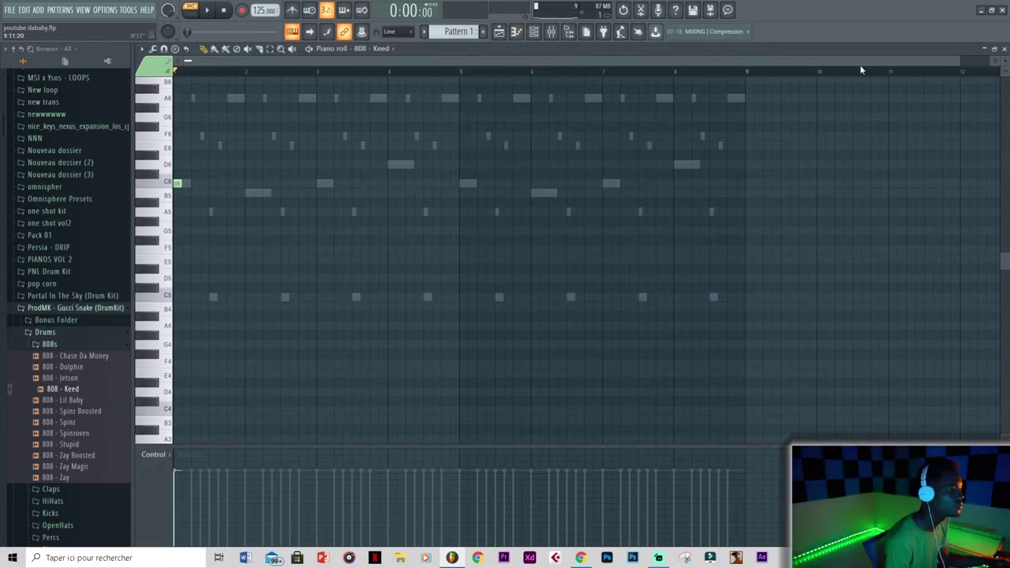
Write an eight-bar 808 bass pattern from short C, A and E notes and transpose it down one octave.
{"action": "left_click_drag", "start_coordinate": [950, 61], "coordinate": [606, 60]}
{"action": "scroll", "coordinate": [189, 266], "scroll_direction": "up", "scroll_amount": 3}
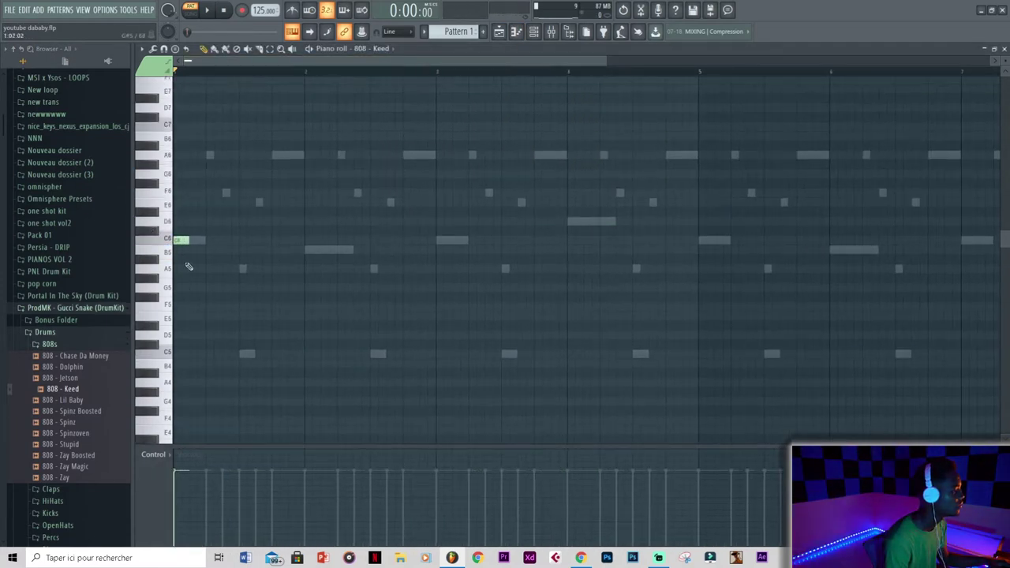
{"action": "key", "text": "space"}
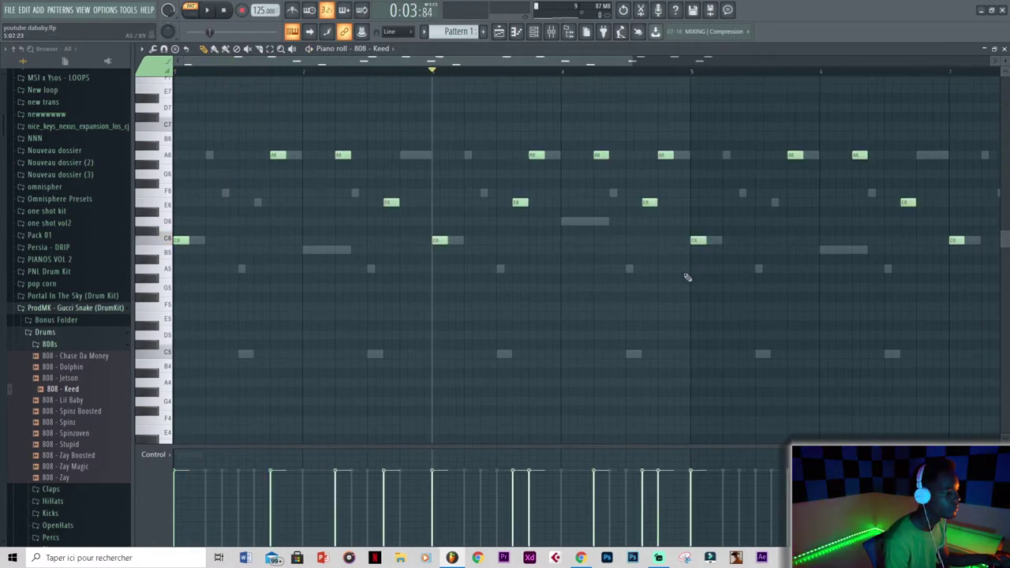
{"action": "scroll", "coordinate": [688, 278], "scroll_direction": "down", "scroll_amount": 2, "text": "ctrl"}
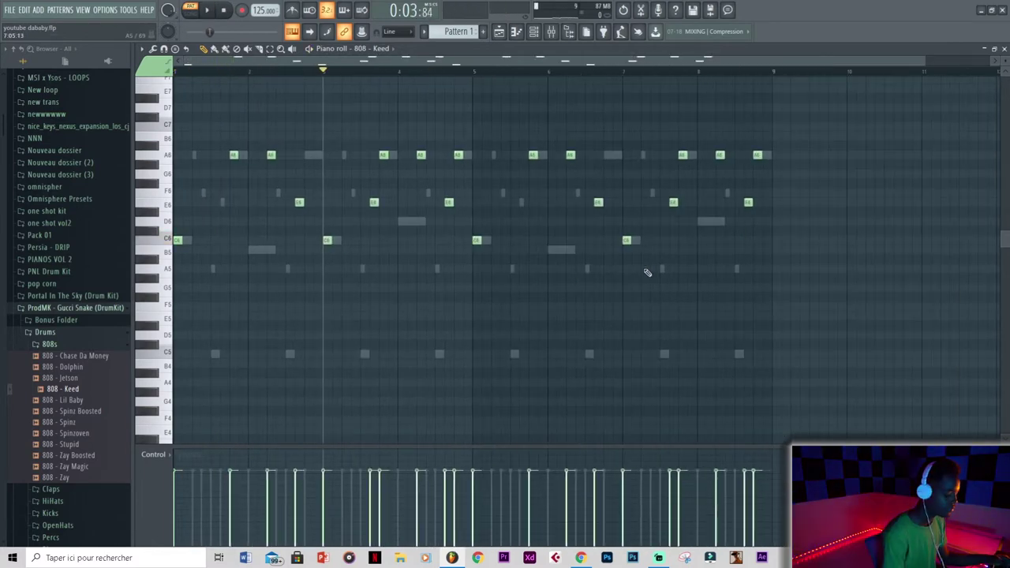
{"action": "key", "text": "ctrl+Down"}
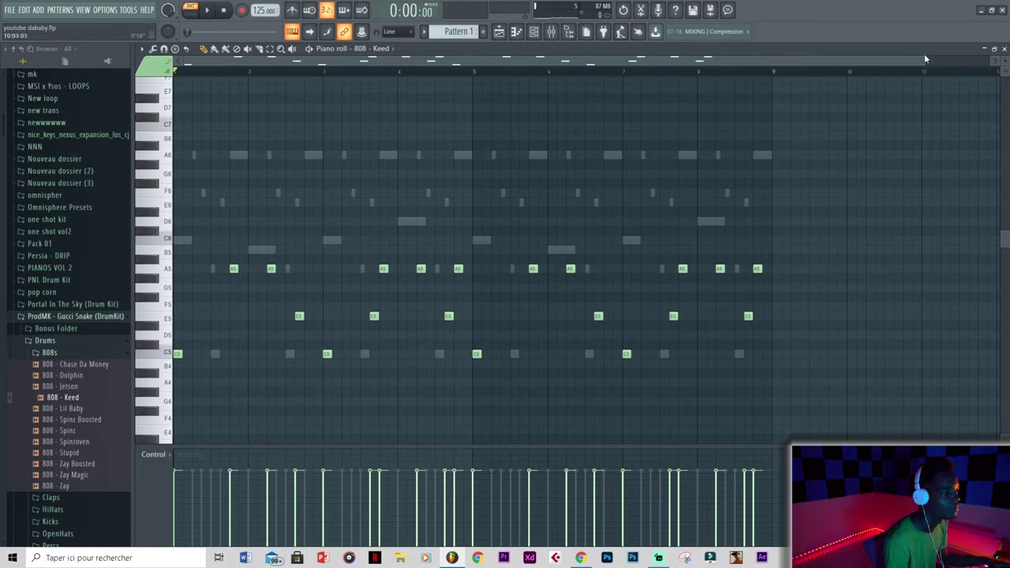
Play back the full eight-bar pattern with the transposed 808 and save the project.
{"action": "left_click_drag", "start_coordinate": [925, 61], "coordinate": [731, 61]}
{"action": "key", "text": "space"}
{"action": "scroll", "coordinate": [490, 193], "scroll_direction": "down", "scroll_amount": 3}
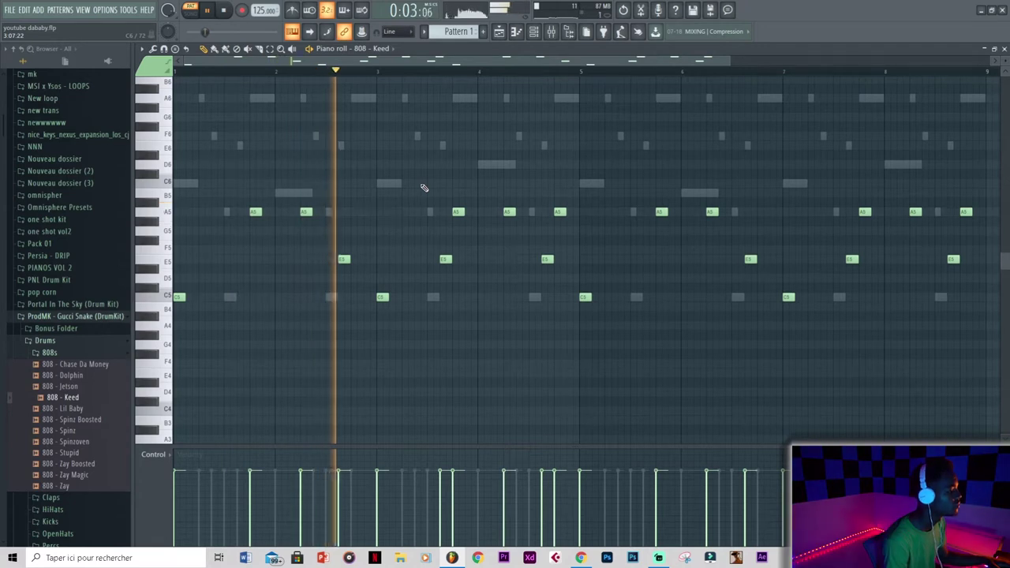
{"action": "key", "text": "ctrl+s"}
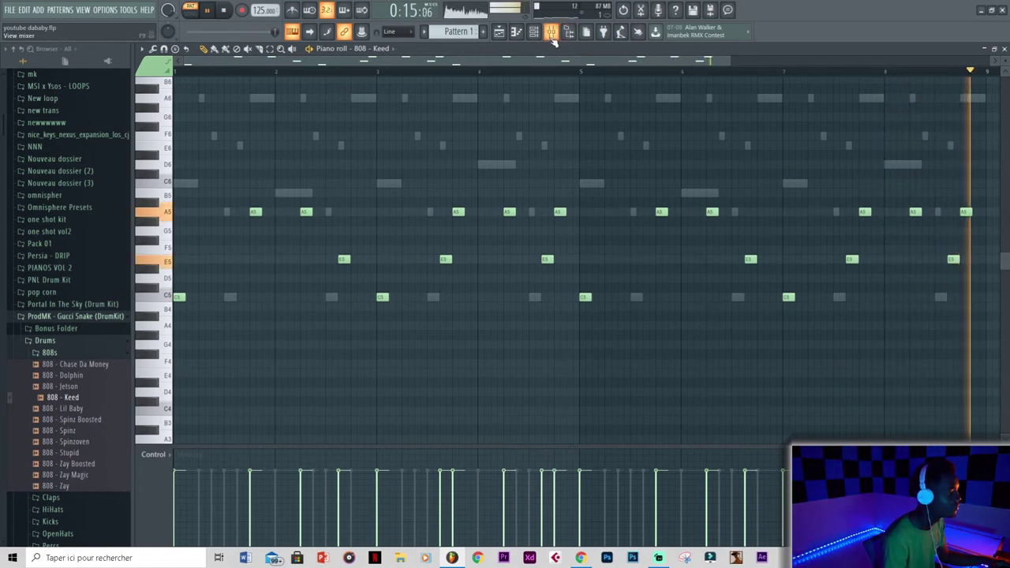
{"action": "key", "text": "space"}
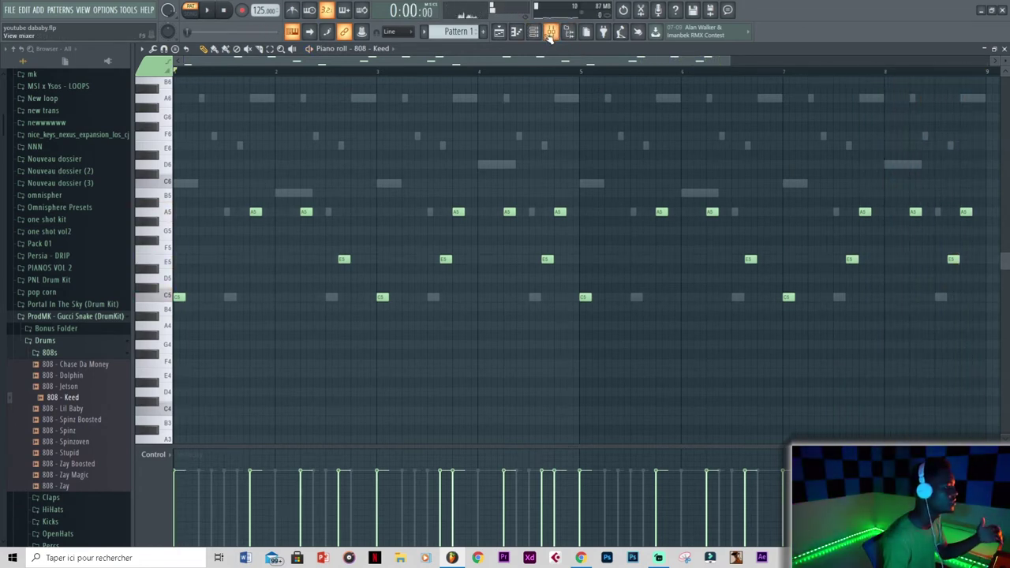
Make the 808 - Keed channel cut itself in its channel settings, using group 2 for both Cut and By.
{"action": "left_click", "coordinate": [549, 33]}
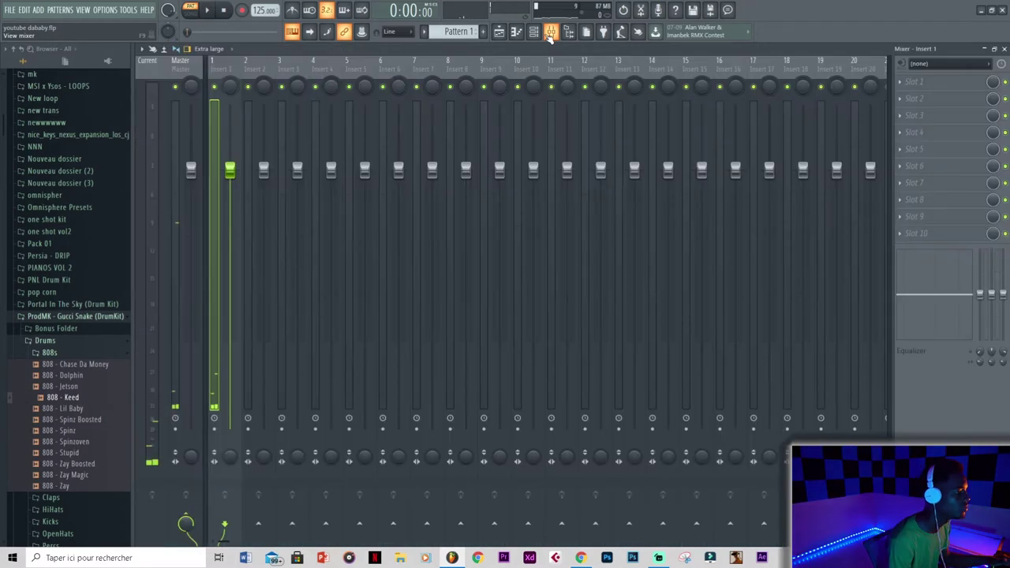
{"action": "left_click", "coordinate": [535, 32]}
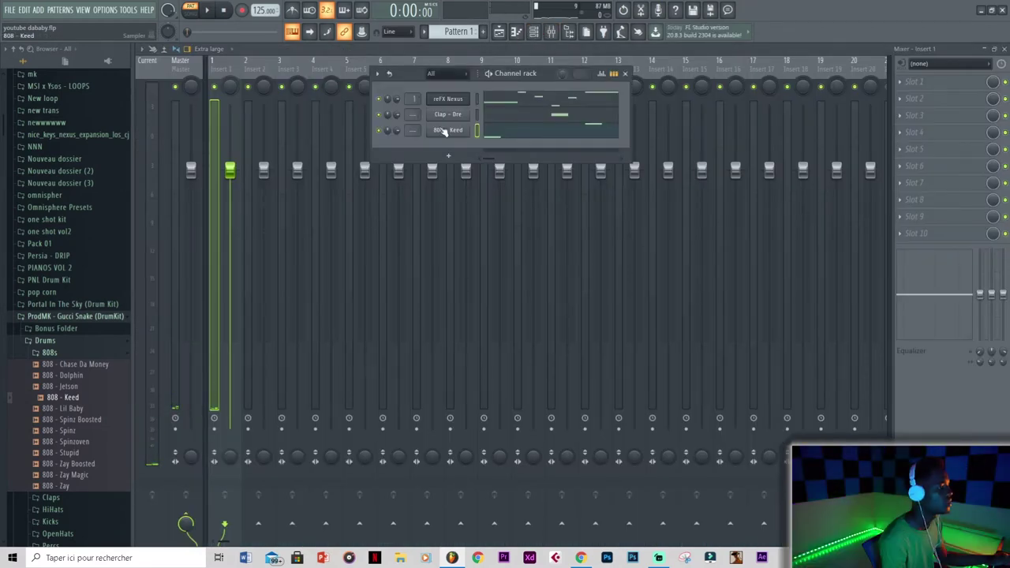
{"action": "left_click", "coordinate": [452, 130]}
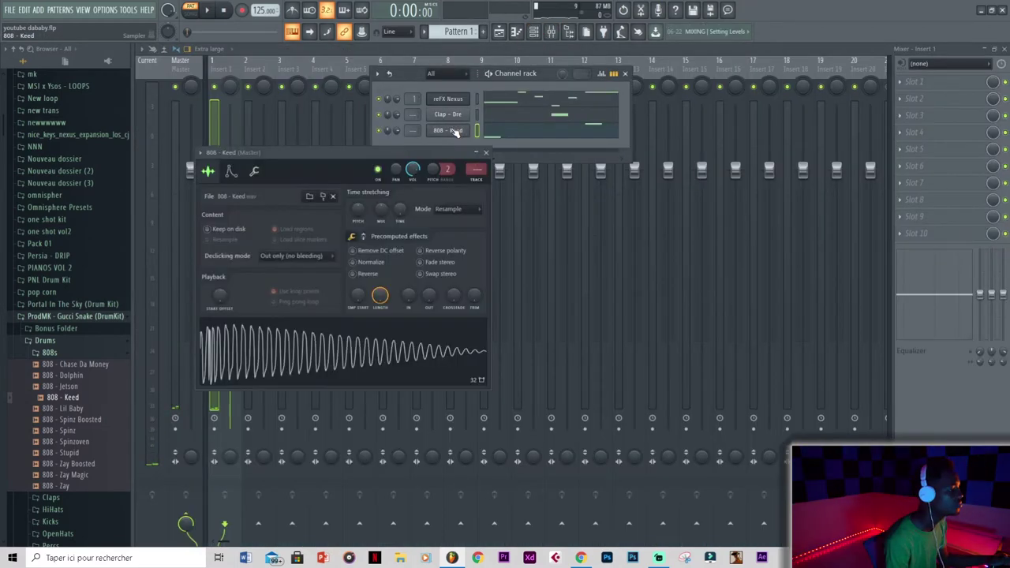
{"action": "left_click", "coordinate": [254, 171]}
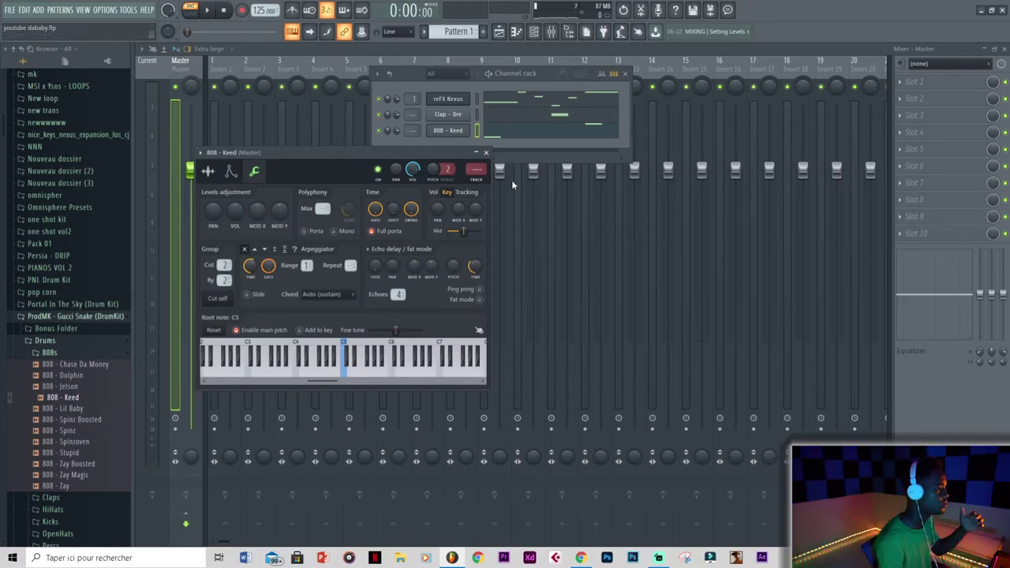
{"action": "left_click", "coordinate": [486, 153]}
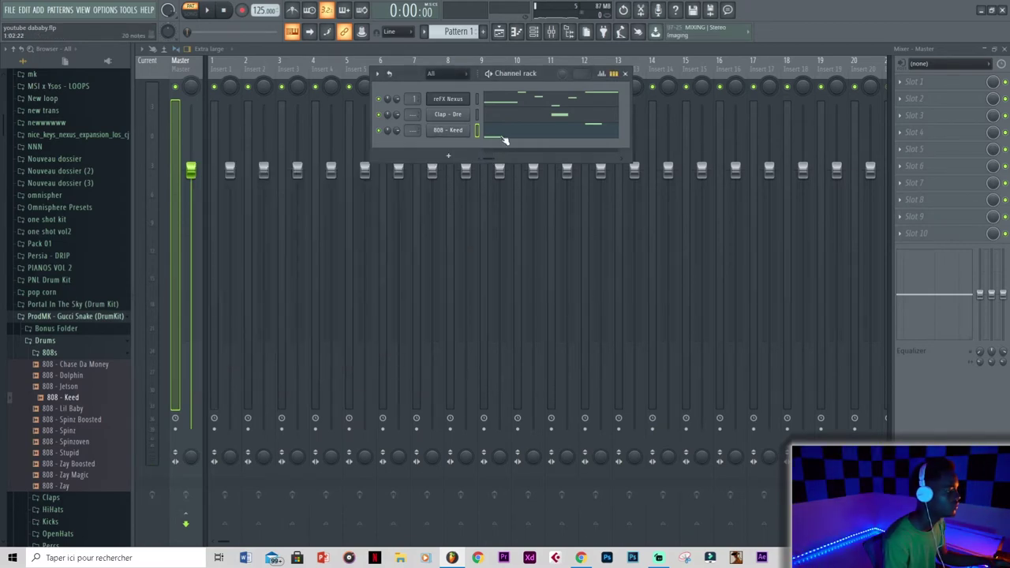
Reopen the 808 - Keed piano roll and play the start of the pattern to check the bass.
{"action": "left_click", "coordinate": [506, 138]}
{"action": "key", "text": "space"}
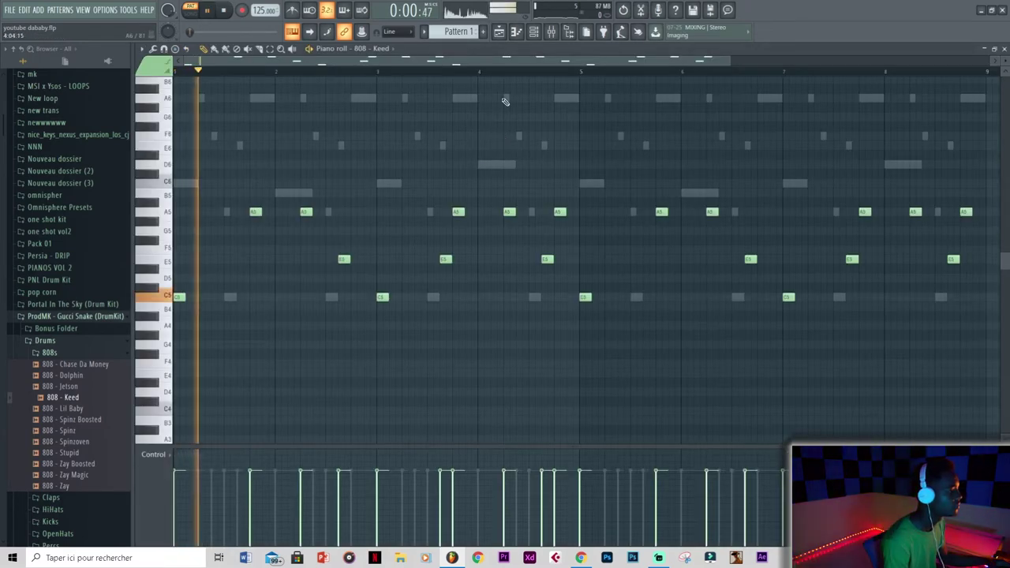
{"action": "key", "text": "F6"}
{"action": "key", "text": "space"}
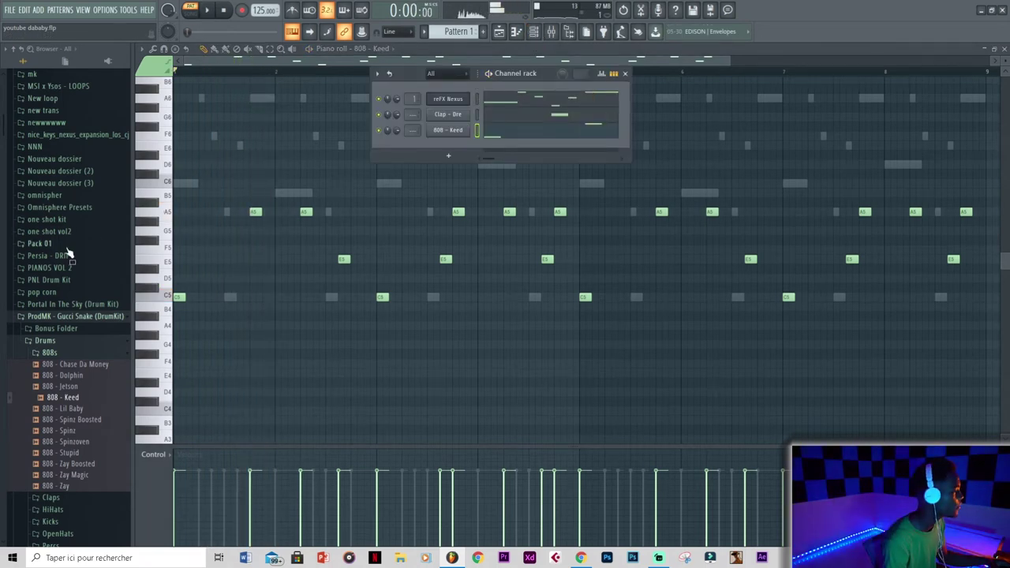
Load the HH - Everyone Likes sample from the HiHats folder as a new channel and open it in the piano roll.
{"action": "left_click", "coordinate": [48, 353]}
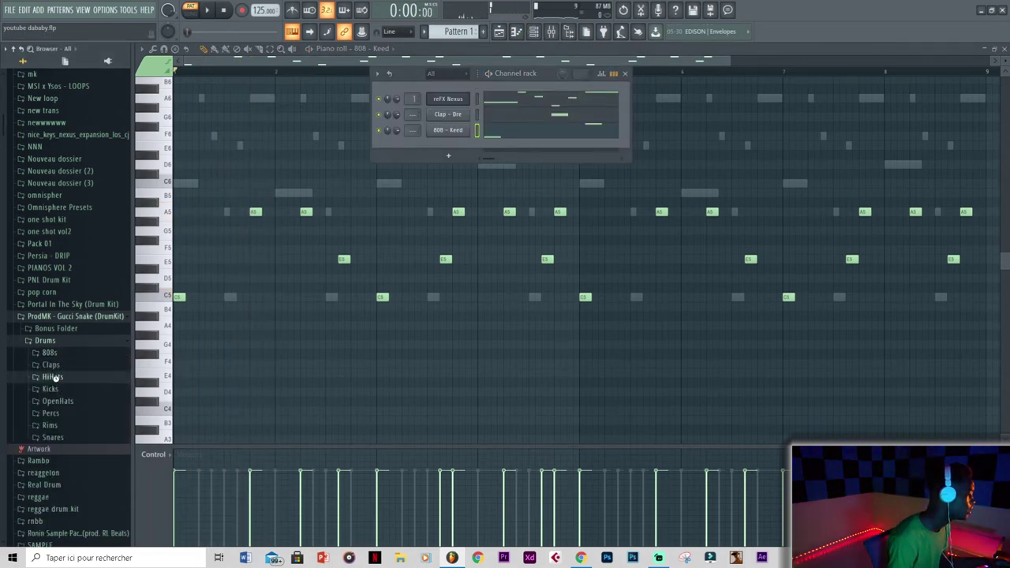
{"action": "left_click", "coordinate": [52, 376]}
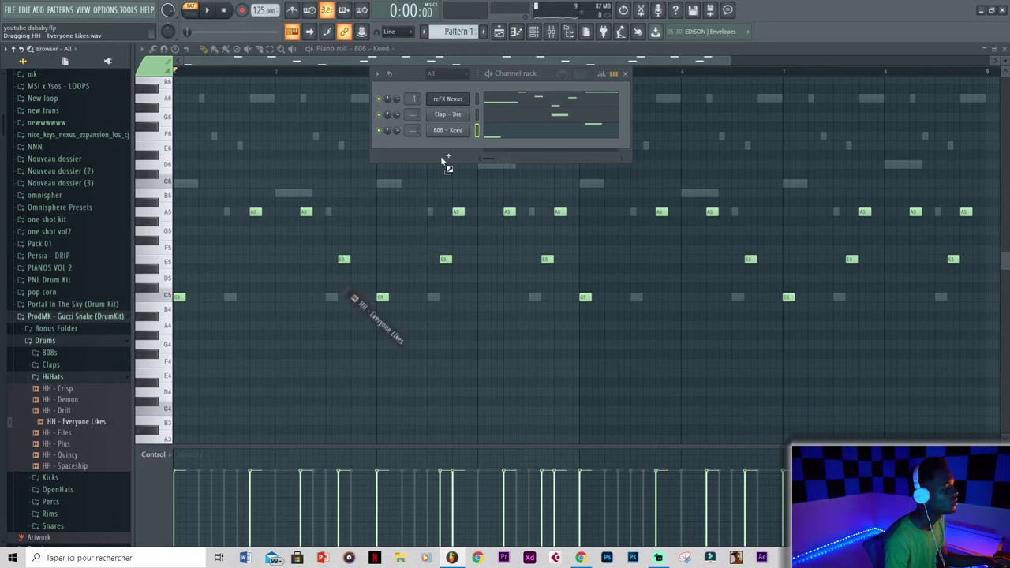
{"action": "left_click_drag", "start_coordinate": [442, 158], "coordinate": [444, 162]}
{"action": "right_click", "coordinate": [467, 145]}
{"action": "left_click", "coordinate": [492, 146]}
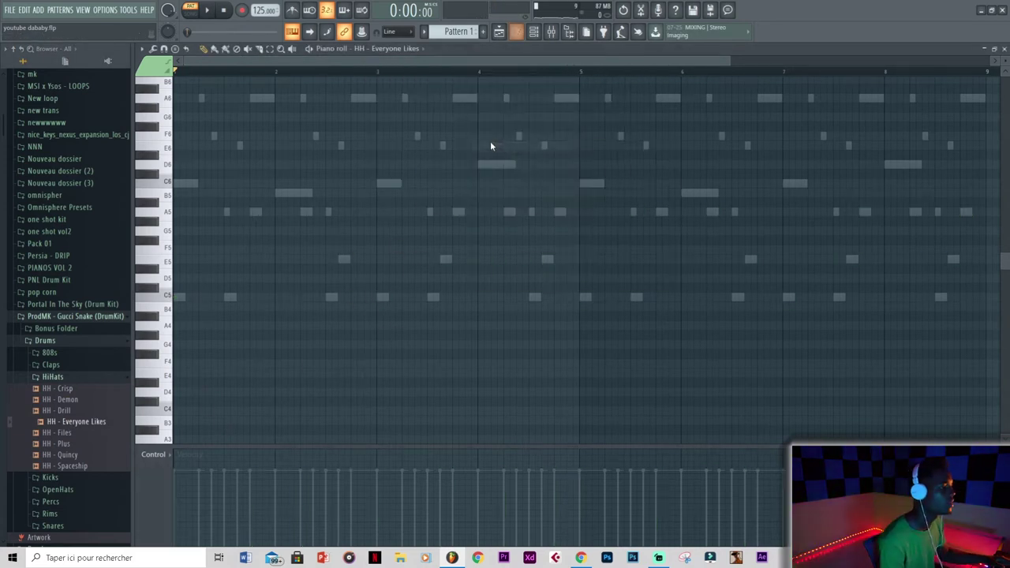
Place two-step C5 hi-hat notes on steps 1, 5, 7, 9 and 11 of bar 1, checking them with playback.
{"action": "left_click_drag", "start_coordinate": [728, 60], "coordinate": [466, 129]}
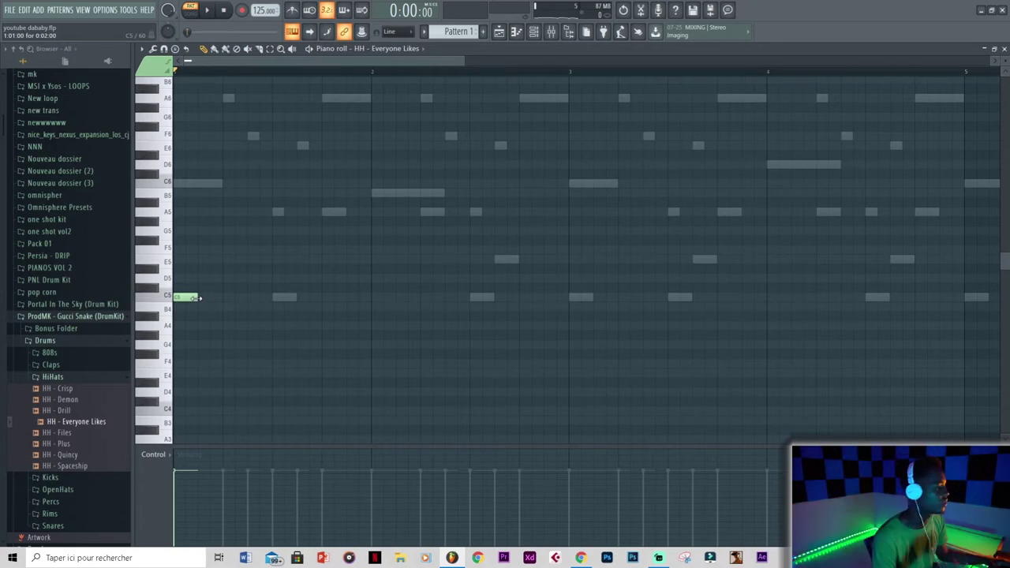
{"action": "left_click", "coordinate": [235, 297]}
{"action": "key", "text": "space"}
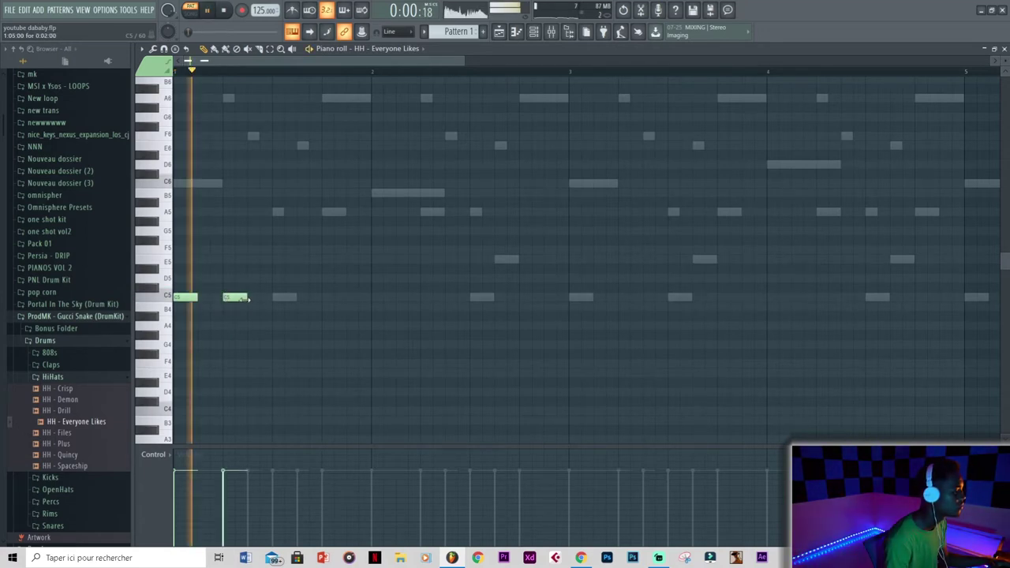
{"action": "left_click", "coordinate": [250, 298]}
{"action": "key", "text": "space"}
{"action": "key", "text": "space"}
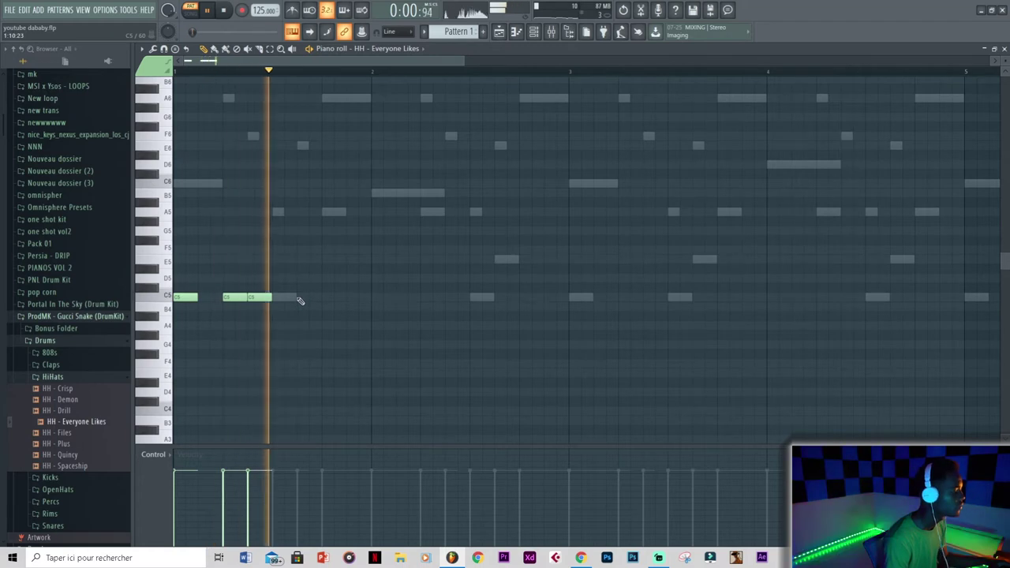
{"action": "left_click", "coordinate": [299, 297]}
{"action": "key", "text": "space"}
{"action": "key", "text": "space"}
{"action": "left_click", "coordinate": [279, 299]}
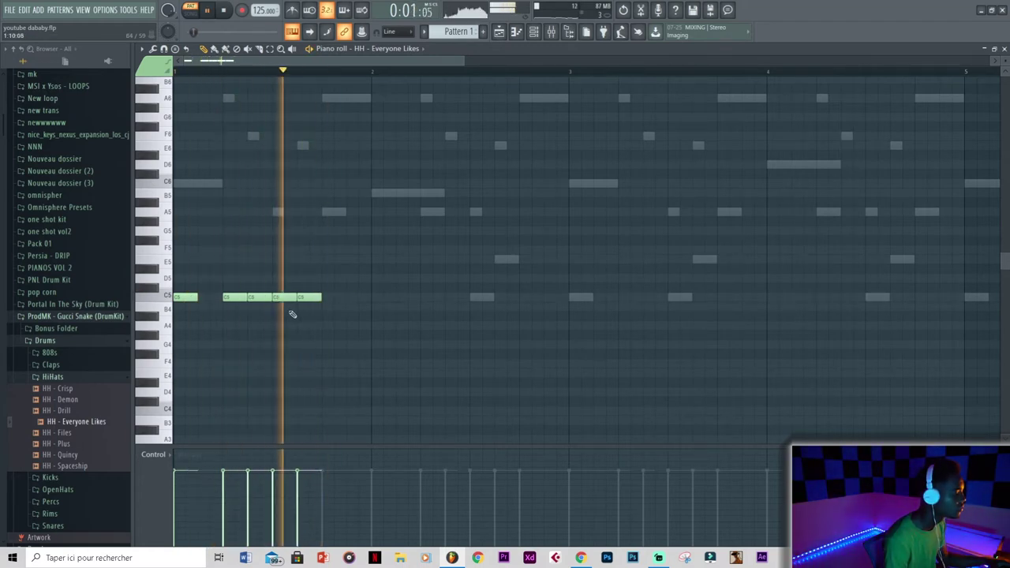
{"action": "key", "text": "space"}
{"action": "key", "text": "space"}
{"action": "key", "text": "space"}
{"action": "key", "text": "space"}
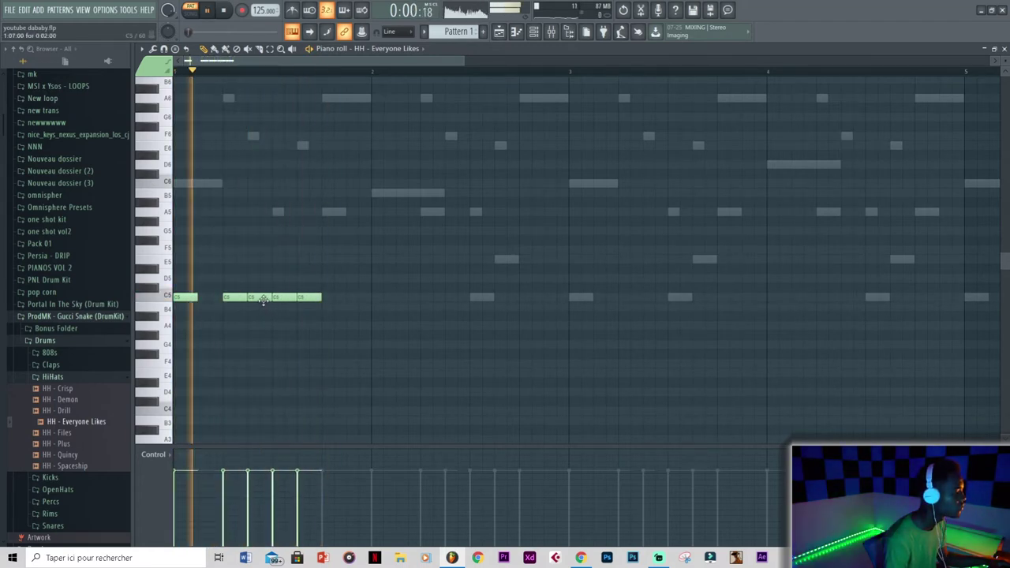
Remove bar 1's step 9 hat and complete the two-bar hi-hat pattern, copying bar 1's closing roll to the end of bar 2.
{"action": "right_click", "coordinate": [264, 298]}
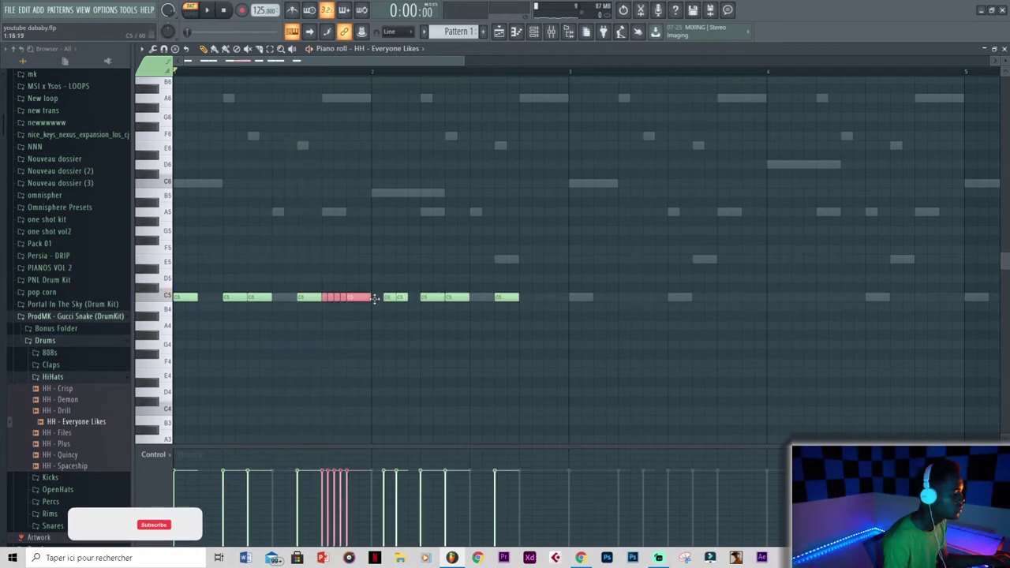
{"action": "left_click_drag", "start_coordinate": [372, 300], "coordinate": [555, 304]}
{"action": "left_click", "coordinate": [546, 329]}
{"action": "key", "text": "space"}
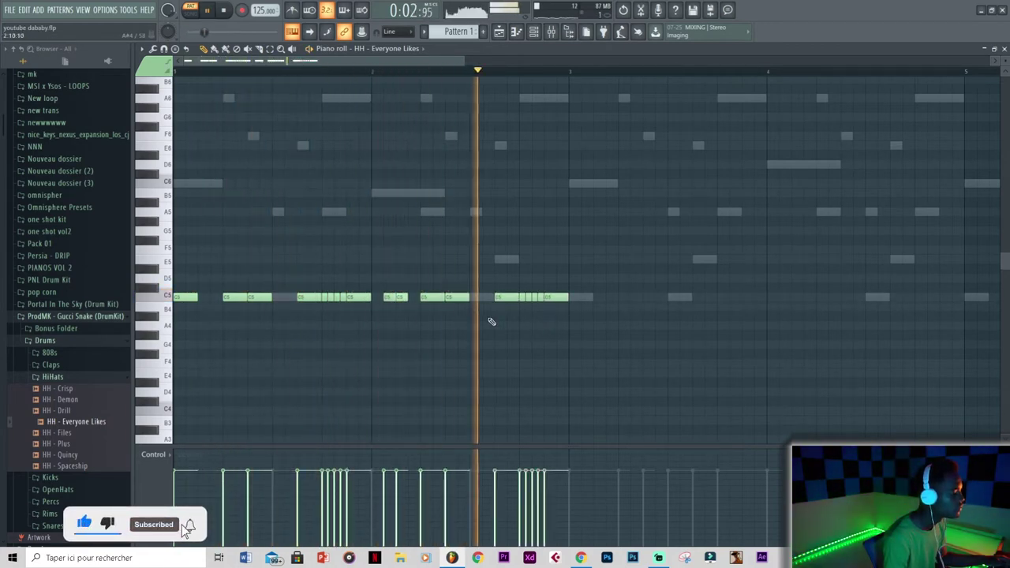
Duplicate the two-bar hi-hat pattern into bars 3 and 4.
{"action": "key", "text": "ctrl+b"}
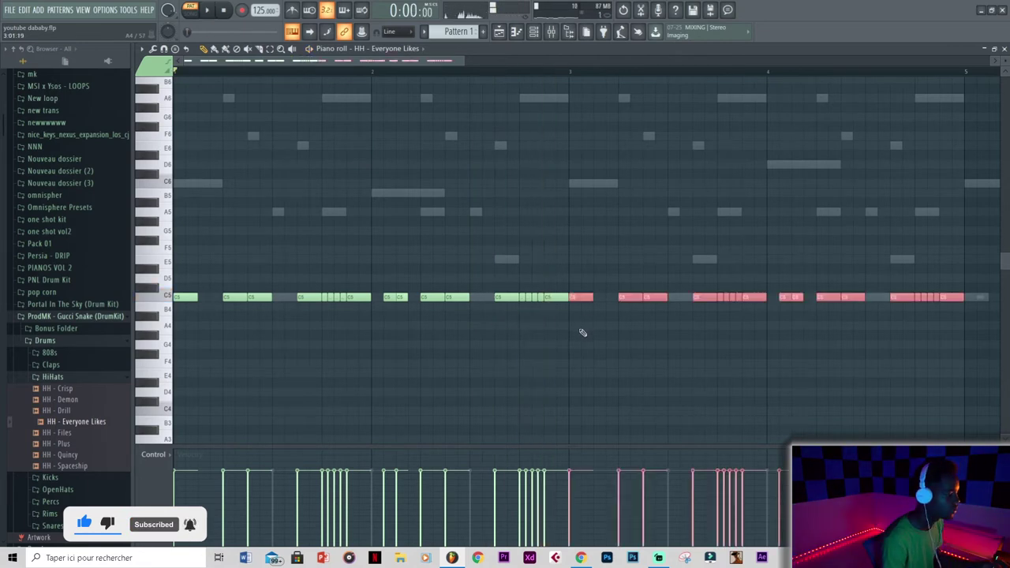
{"action": "left_click", "coordinate": [581, 350]}
{"action": "scroll", "coordinate": [580, 349], "scroll_direction": "down", "scroll_amount": 1}
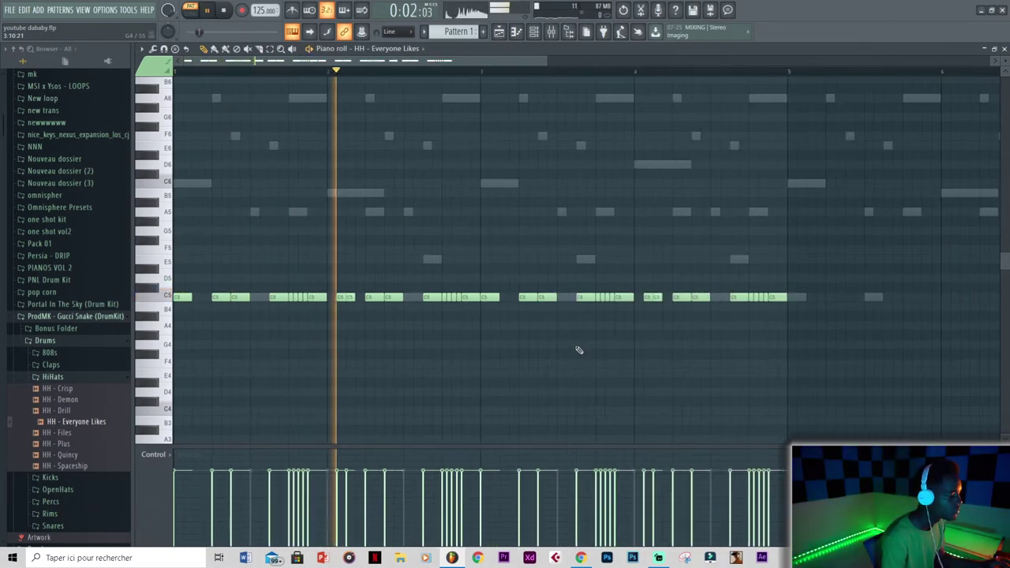
Add a one-step C5 hat at the start of bar 2 and replace bar 4's first short hat with a two-step note on the downbeat.
{"action": "key", "text": "space"}
{"action": "scroll", "coordinate": [347, 320], "scroll_direction": "up", "scroll_amount": 2}
{"action": "key", "text": "space"}
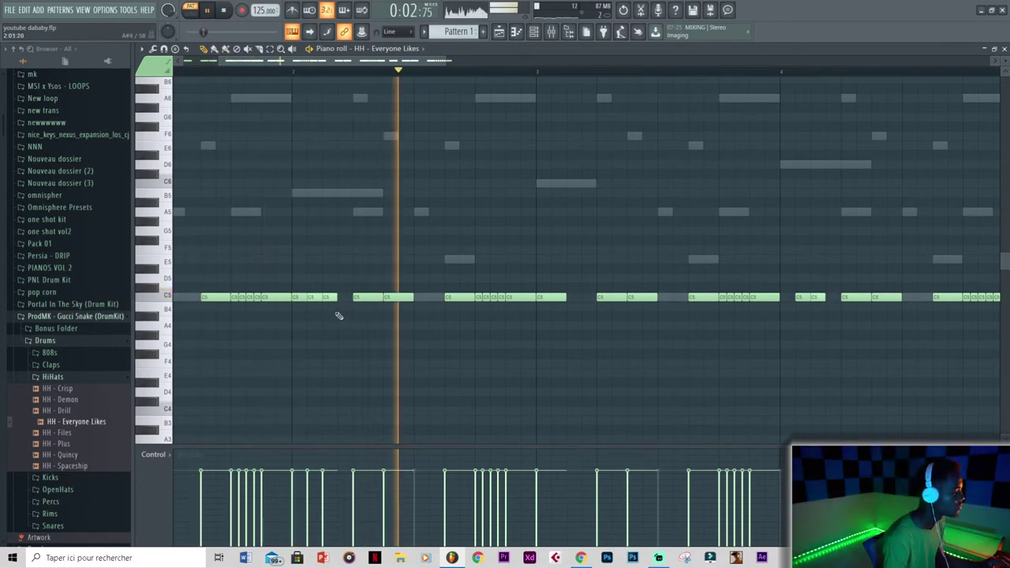
{"action": "scroll", "coordinate": [464, 341], "scroll_direction": "down", "scroll_amount": 2}
{"action": "right_click", "coordinate": [709, 299]}
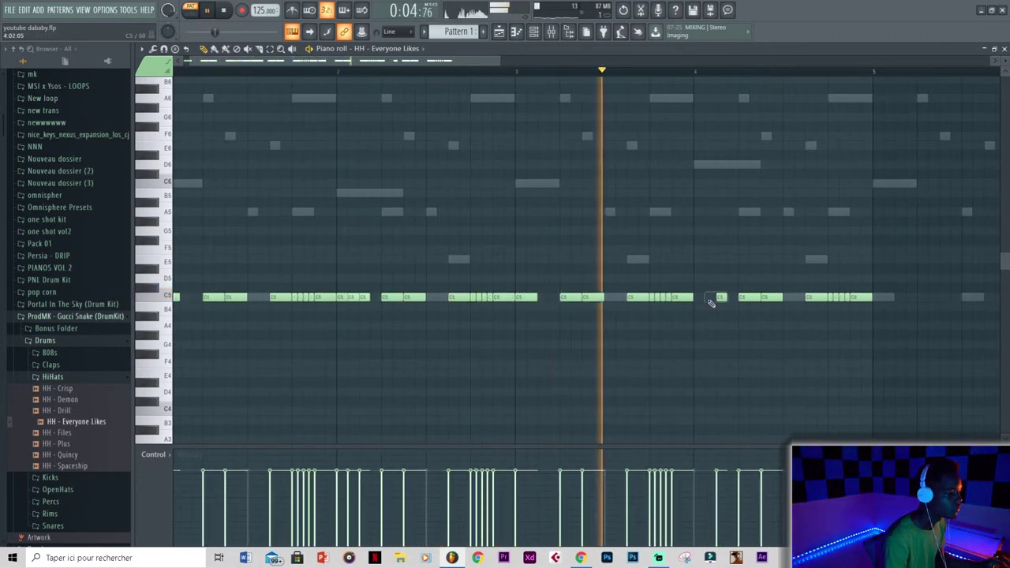
{"action": "left_click", "coordinate": [709, 300]}
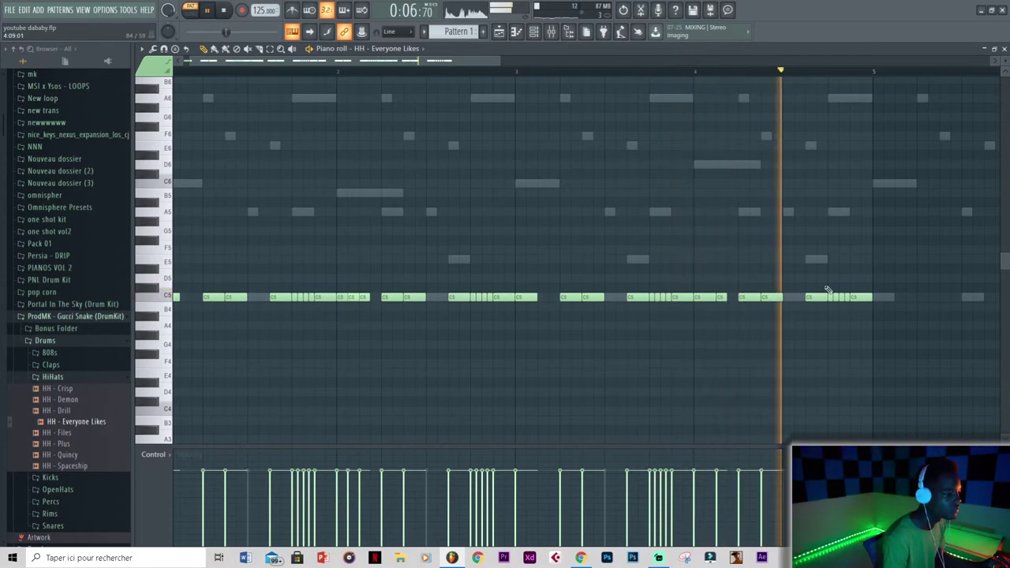
Add two one-step C5 hats on the third beat of bar 4, filling the gap before the roll.
{"action": "left_click", "coordinate": [797, 298]}
{"action": "left_click_drag", "start_coordinate": [802, 298], "coordinate": [793, 299]}
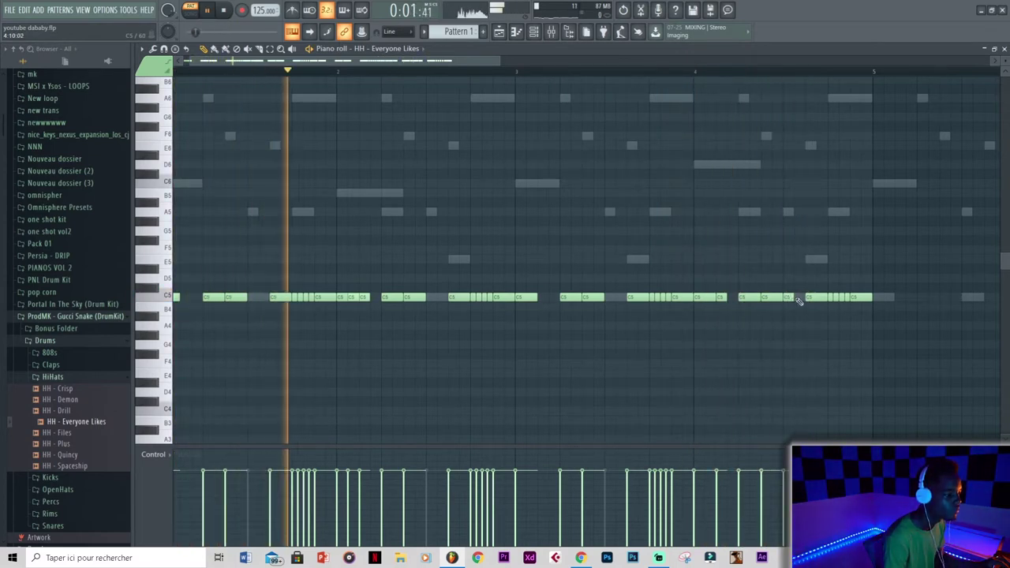
{"action": "left_click", "coordinate": [799, 299]}
Save the project and duplicate the four-bar hi-hat pattern into bars 5 to 8.
{"action": "key", "text": "ctrl+s"}
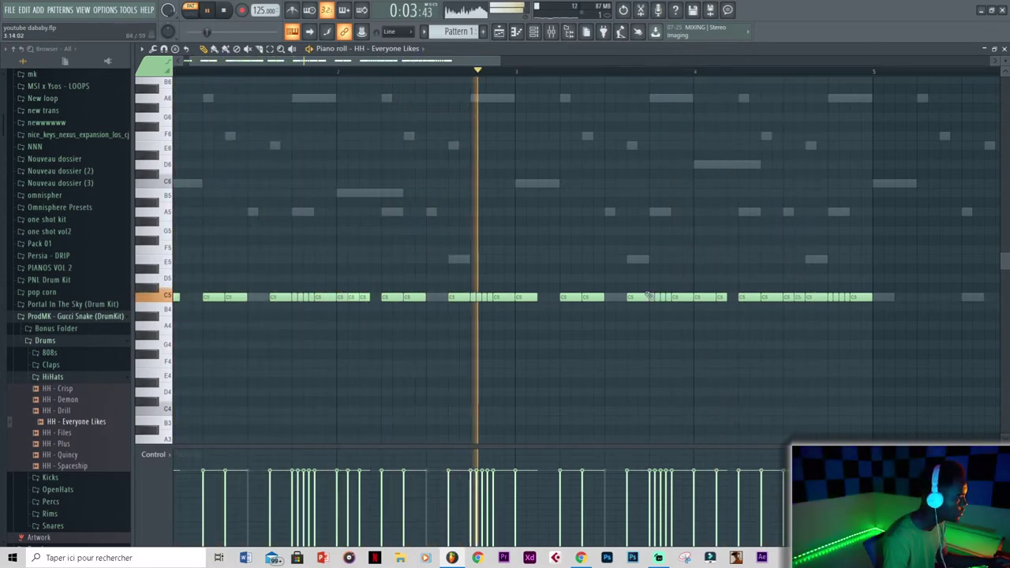
{"action": "scroll", "coordinate": [549, 183], "scroll_direction": "down", "scroll_amount": 2}
{"action": "scroll", "coordinate": [552, 187], "scroll_direction": "down", "scroll_amount": 2}
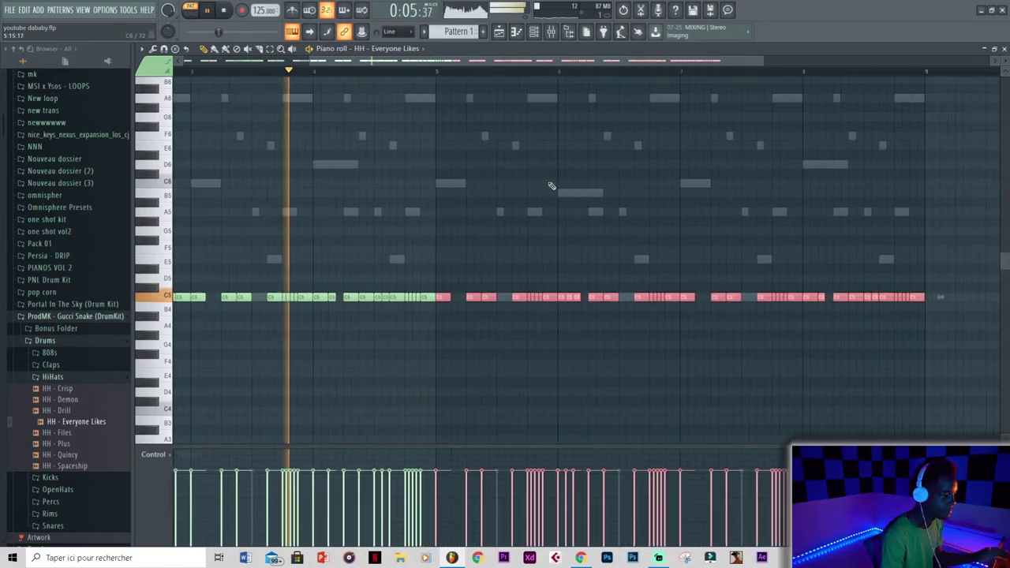
Bring up the channel rack over the hi-hat notes and save the project.
{"action": "scroll", "coordinate": [551, 186], "scroll_direction": "down", "scroll_amount": 1}
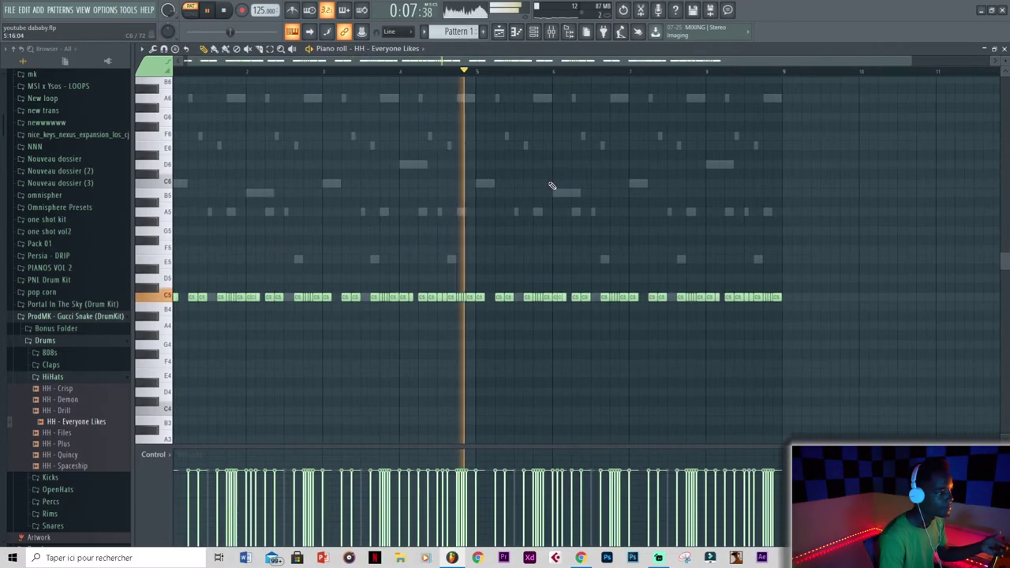
{"action": "left_click", "coordinate": [534, 38]}
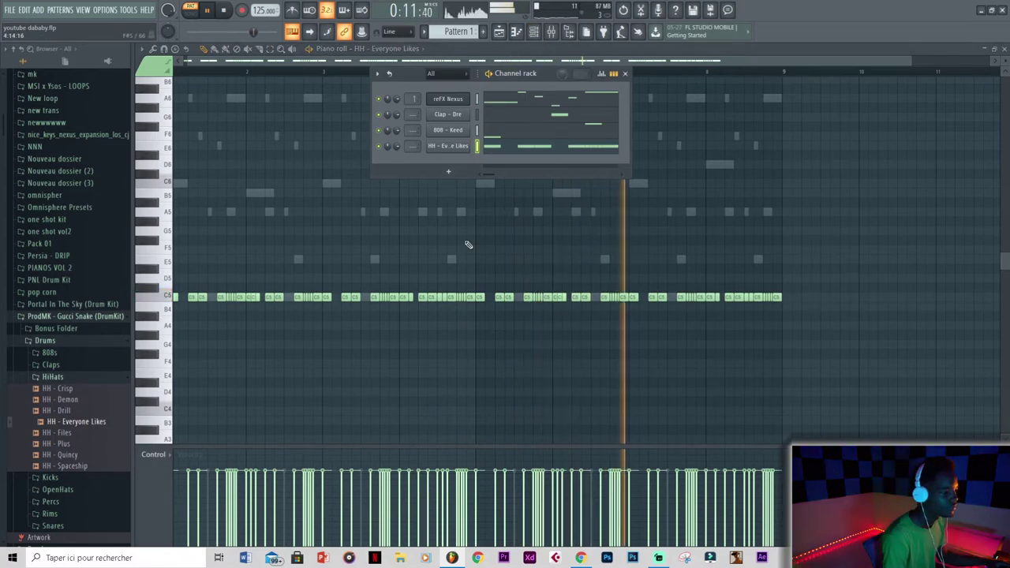
{"action": "key", "text": "ctrl+s"}
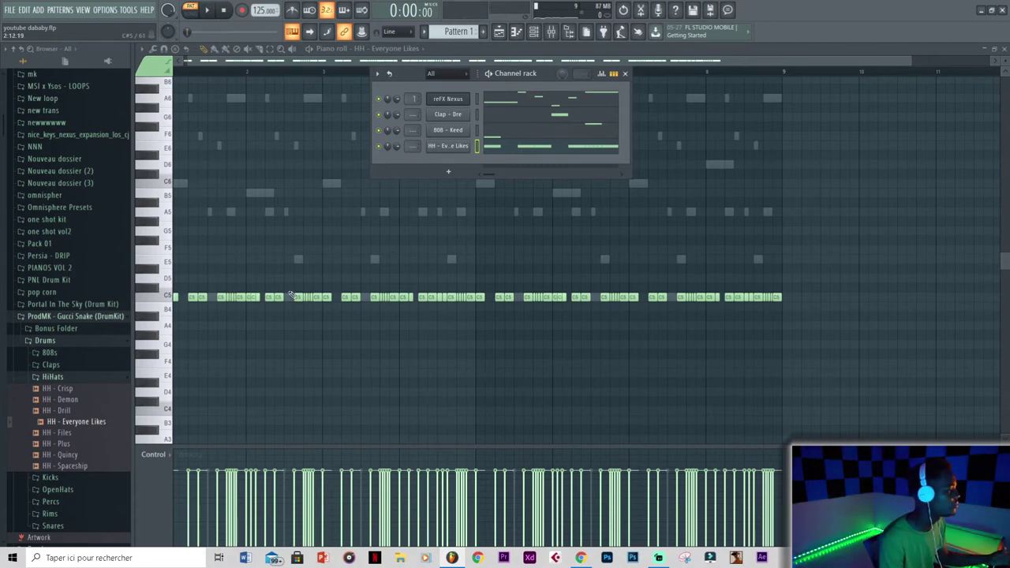
Add the Kick - Boost sample from the drum kit's Kicks folder as a new channel and open it in the piano roll.
{"action": "left_click", "coordinate": [69, 342]}
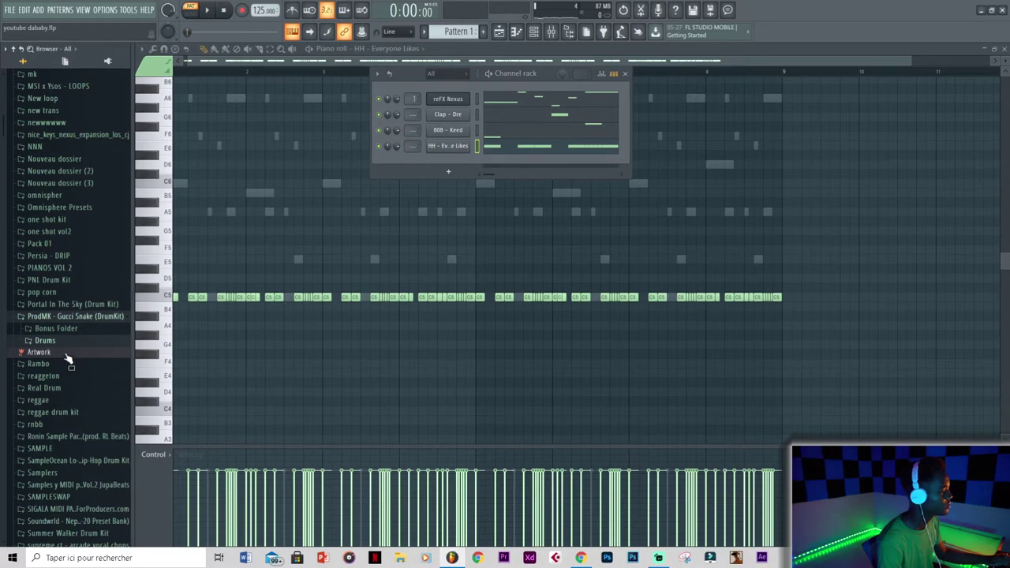
{"action": "left_click", "coordinate": [68, 345]}
{"action": "left_click", "coordinate": [55, 377]}
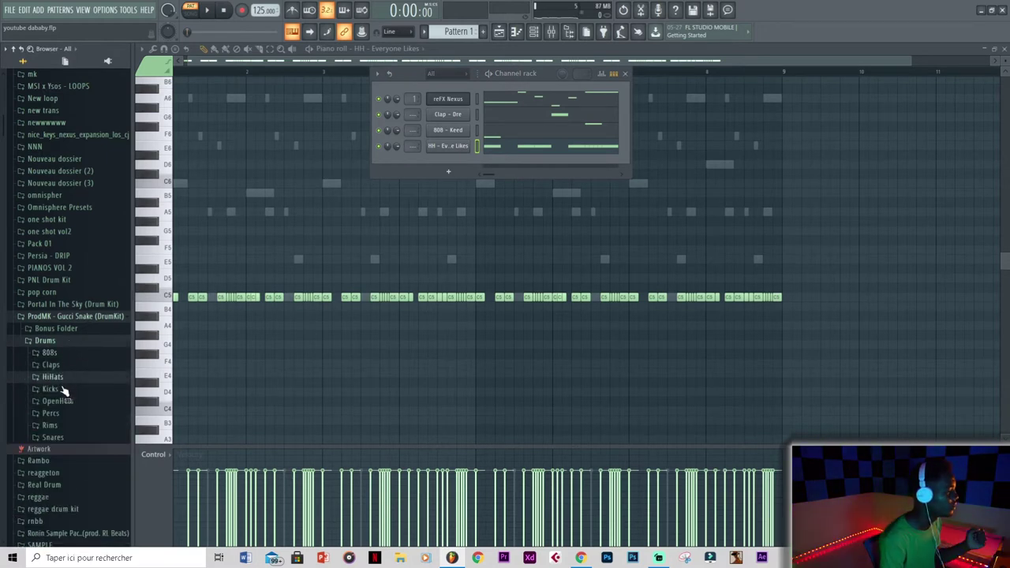
{"action": "left_click", "coordinate": [63, 390]}
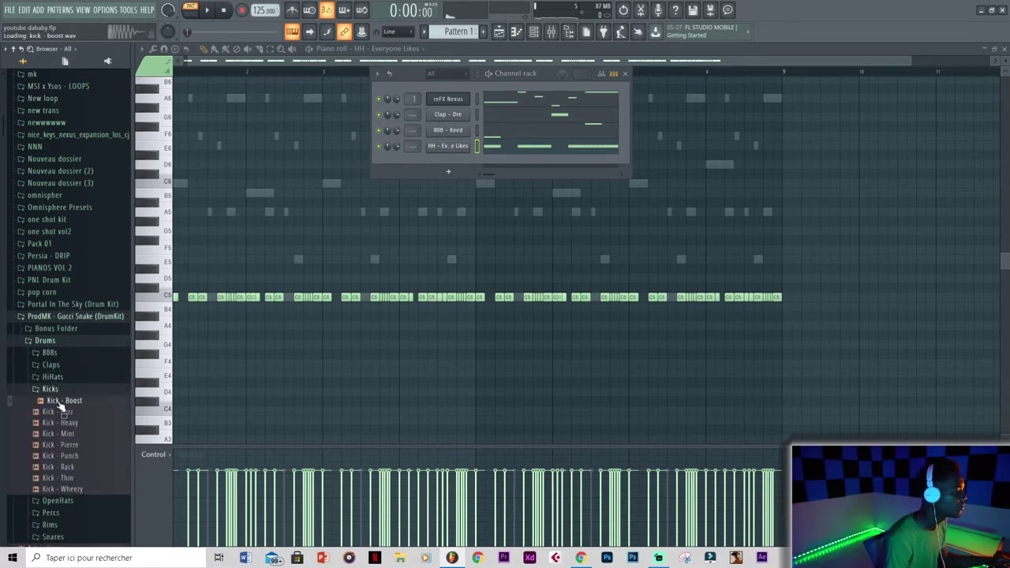
{"action": "left_click_drag", "start_coordinate": [442, 164], "coordinate": [444, 162]}
{"action": "right_click", "coordinate": [445, 161]}
{"action": "left_click", "coordinate": [503, 162]}
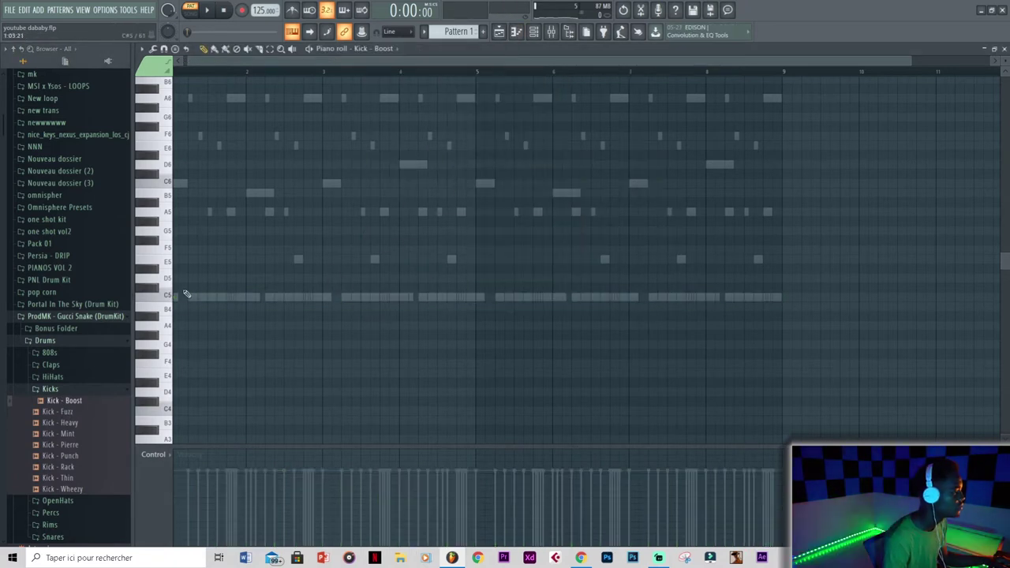
Place one-step C5 kicks on bar 1's downbeat and on steps 5 and 11 of bar 2.
{"action": "left_click", "coordinate": [169, 296]}
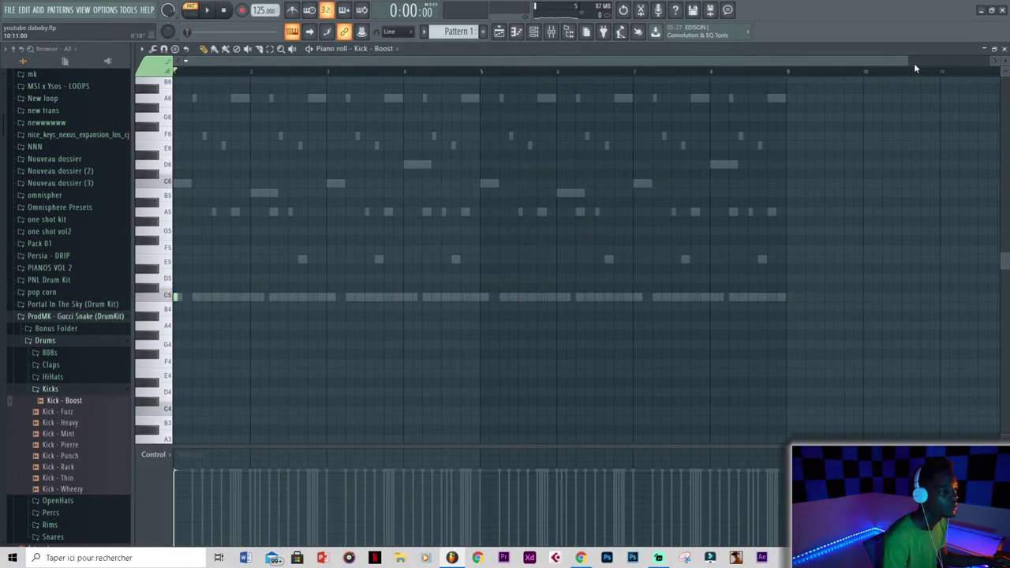
{"action": "left_click_drag", "start_coordinate": [910, 61], "coordinate": [531, 60]}
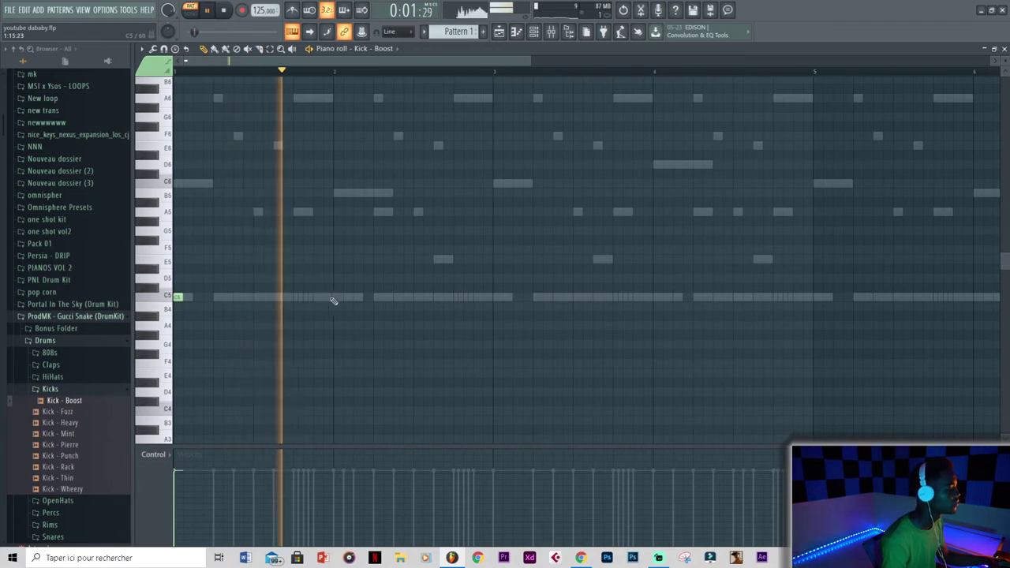
{"action": "left_click", "coordinate": [438, 297]}
Duplicate the two-bar kick pattern into bars 3 and 4.
{"action": "left_click_drag", "start_coordinate": [483, 275], "coordinate": [176, 347]}
{"action": "left_click_drag", "start_coordinate": [177, 298], "coordinate": [496, 294]}
{"action": "left_click", "coordinate": [540, 260], "text": "ctrl"}
{"action": "scroll", "coordinate": [583, 273], "scroll_direction": "down", "scroll_amount": 3}
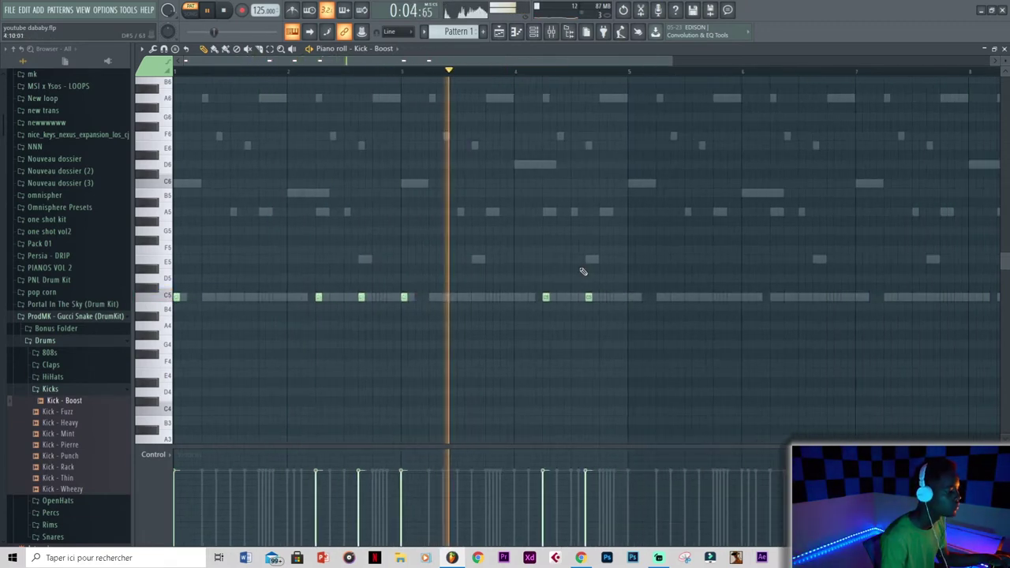
Add a C5 kick on step 11 of bar 3 and a four-step kick on bar 4's last beat, and duplicate the four bars into bars 5 to 8.
{"action": "scroll", "coordinate": [517, 273], "scroll_direction": "up", "scroll_amount": 4}
{"action": "left_click", "coordinate": [454, 297]}
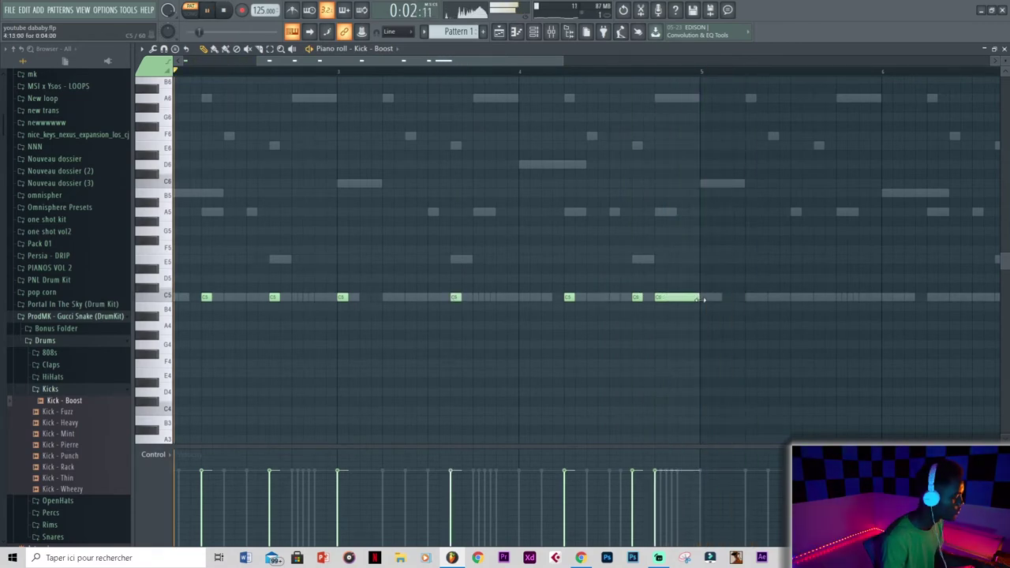
{"action": "key", "text": "ctrl+b"}
{"action": "scroll", "coordinate": [612, 217], "scroll_direction": "down", "scroll_amount": 3}
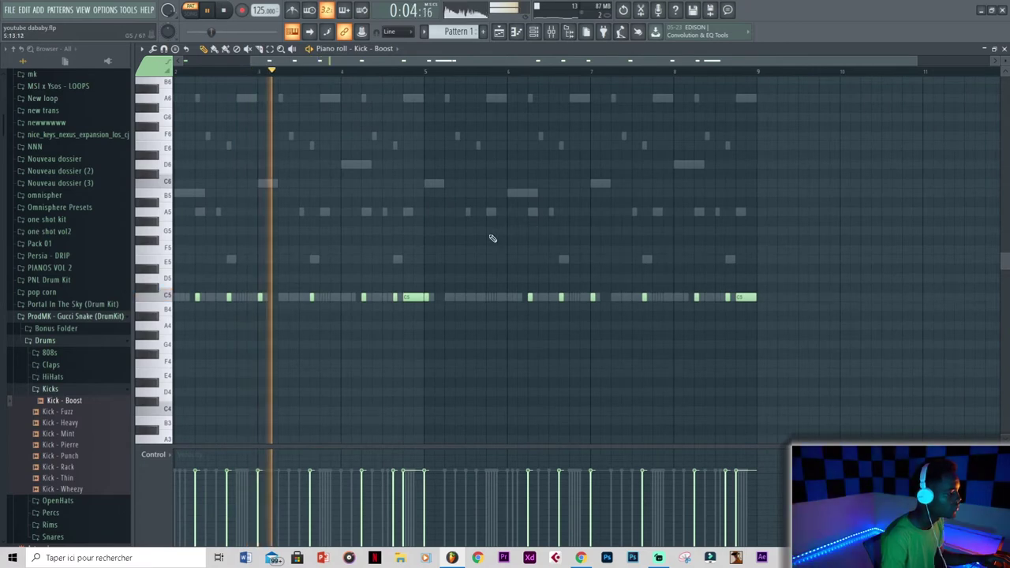
Add two two-step C5 kicks on steps 11 and 13 of bar 5, playing the pattern to check them.
{"action": "scroll", "coordinate": [493, 238], "scroll_direction": "up", "scroll_amount": 2}
{"action": "scroll", "coordinate": [497, 237], "scroll_direction": "down", "scroll_amount": 1}
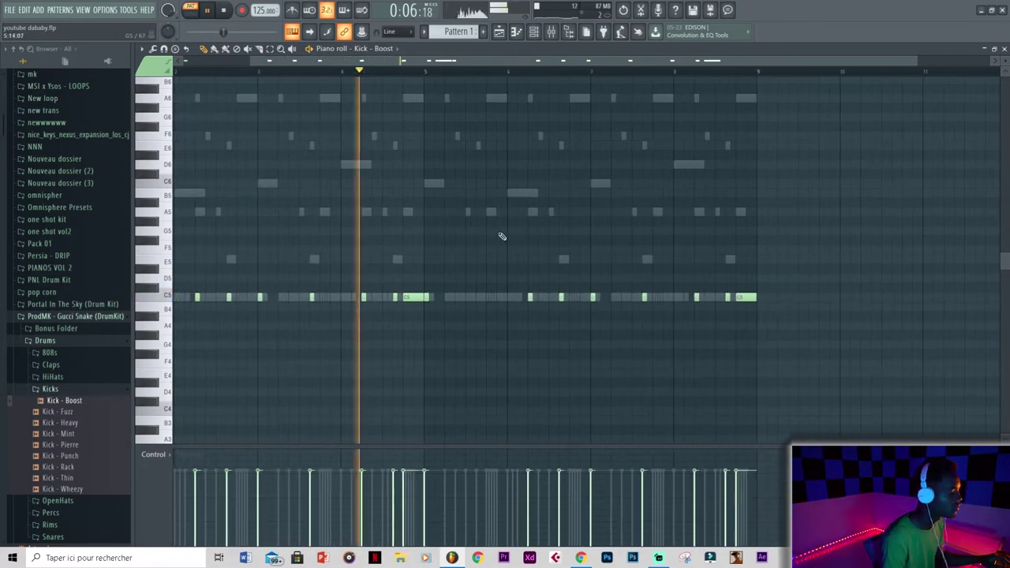
{"action": "scroll", "coordinate": [505, 260], "scroll_direction": "up", "scroll_amount": 1}
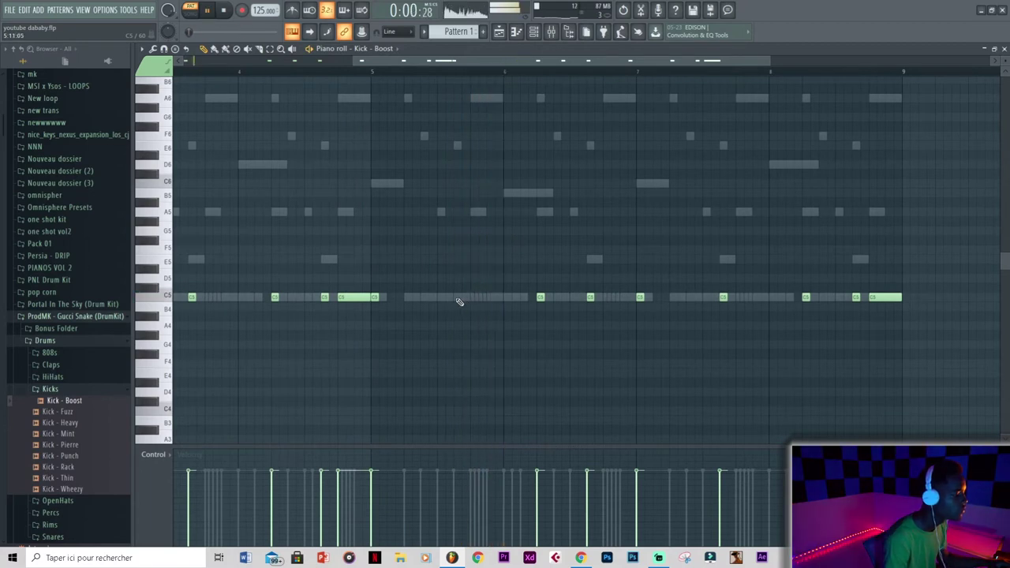
{"action": "left_click", "coordinate": [370, 69]}
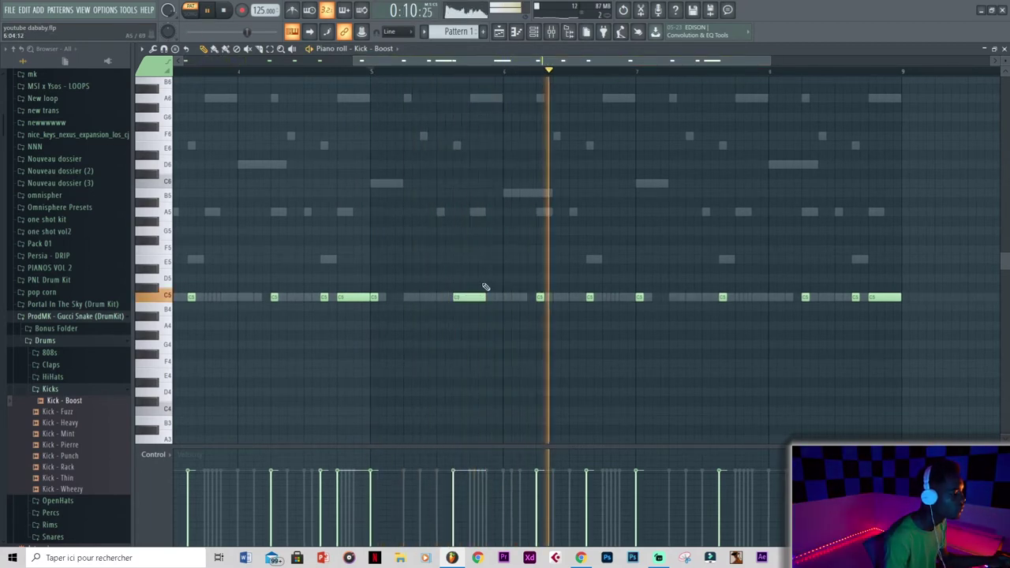
{"action": "key", "text": "space"}
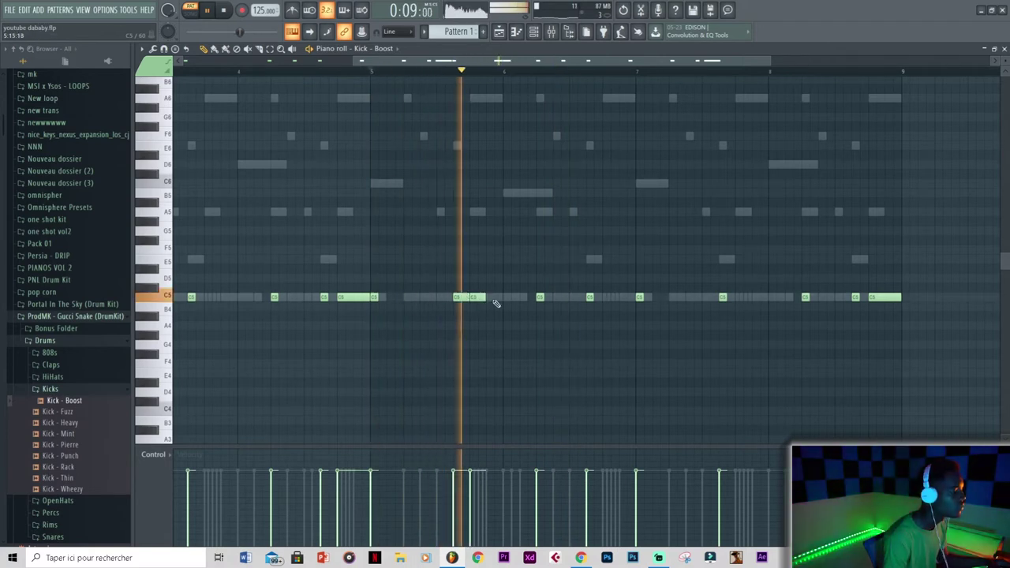
{"action": "scroll", "coordinate": [522, 322], "scroll_direction": "down", "scroll_amount": 2}
{"action": "scroll", "coordinate": [522, 323], "scroll_direction": "down", "scroll_amount": 1}
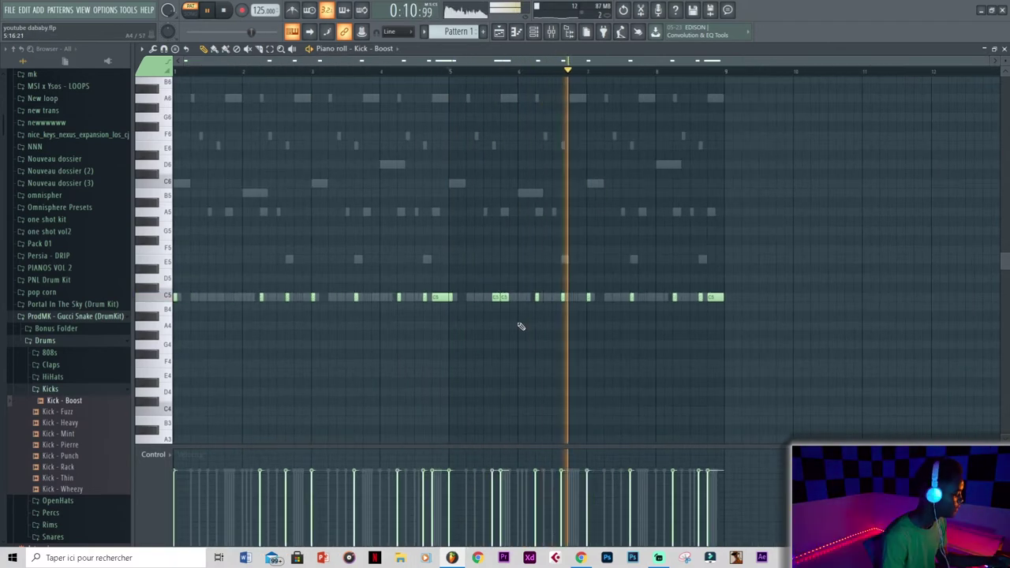
Add the Rim - Overused sample from the Rims folder as a new channel and open it in the piano roll.
{"action": "left_click", "coordinate": [535, 33]}
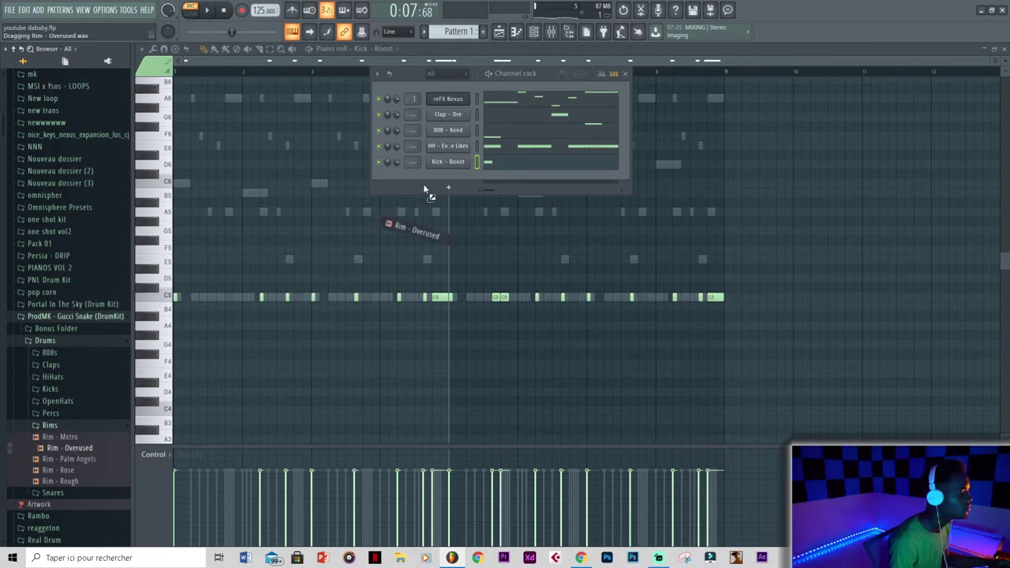
{"action": "left_click_drag", "start_coordinate": [424, 190], "coordinate": [438, 180]}
{"action": "right_click", "coordinate": [438, 178]}
{"action": "left_click", "coordinate": [494, 179]}
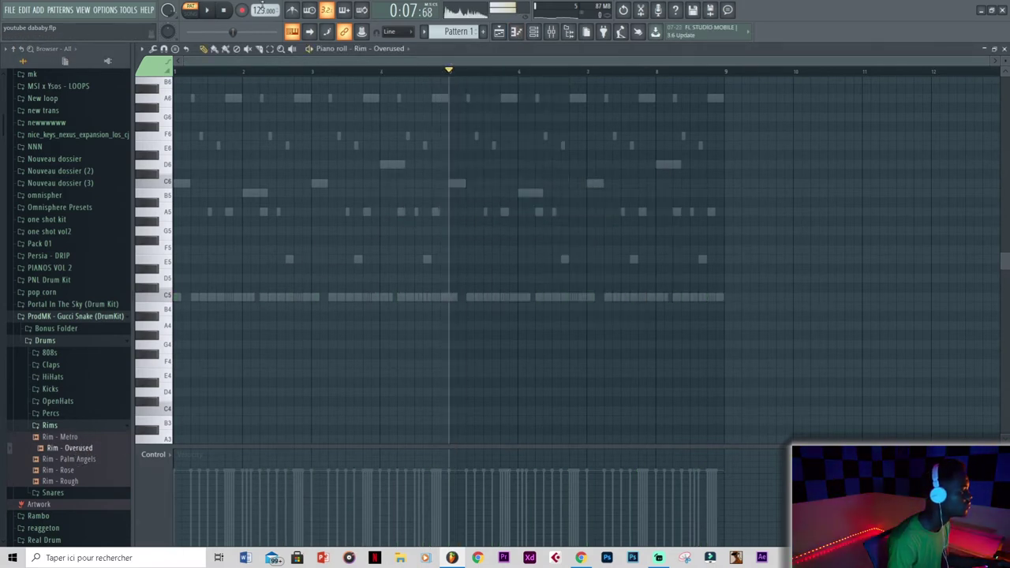
Place two-step C5 rims on step 15 of bars 1 and 3 and on step 3 of bars 2 and 4.
{"action": "key", "text": "space"}
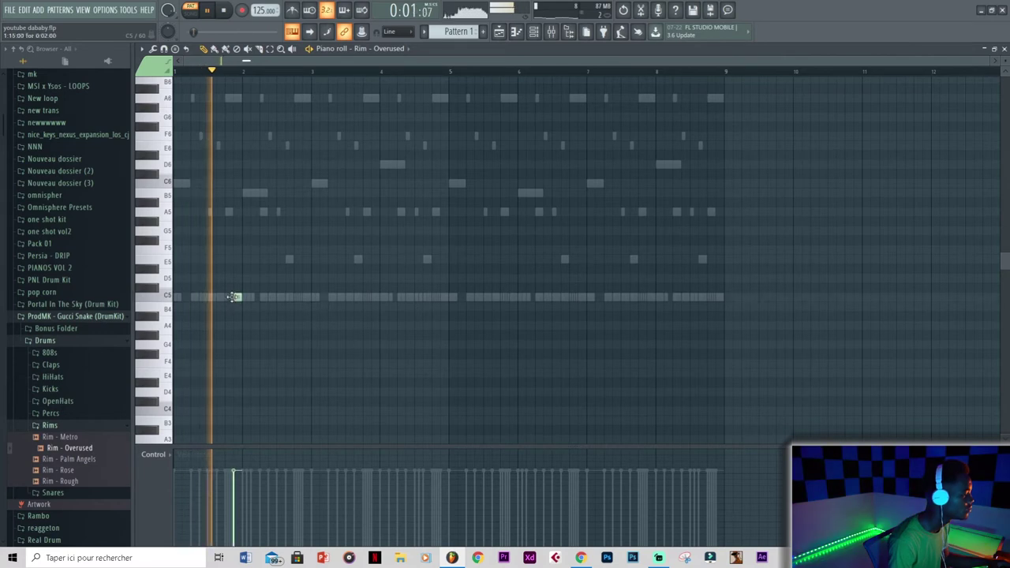
{"action": "left_click", "coordinate": [254, 298]}
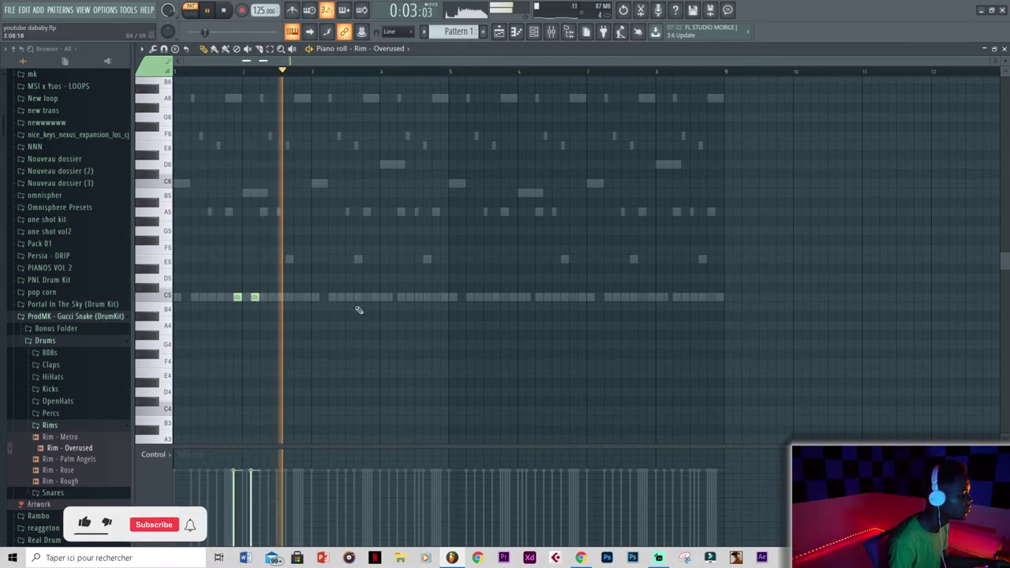
{"action": "left_click", "coordinate": [376, 298]}
{"action": "left_click", "coordinate": [392, 298]}
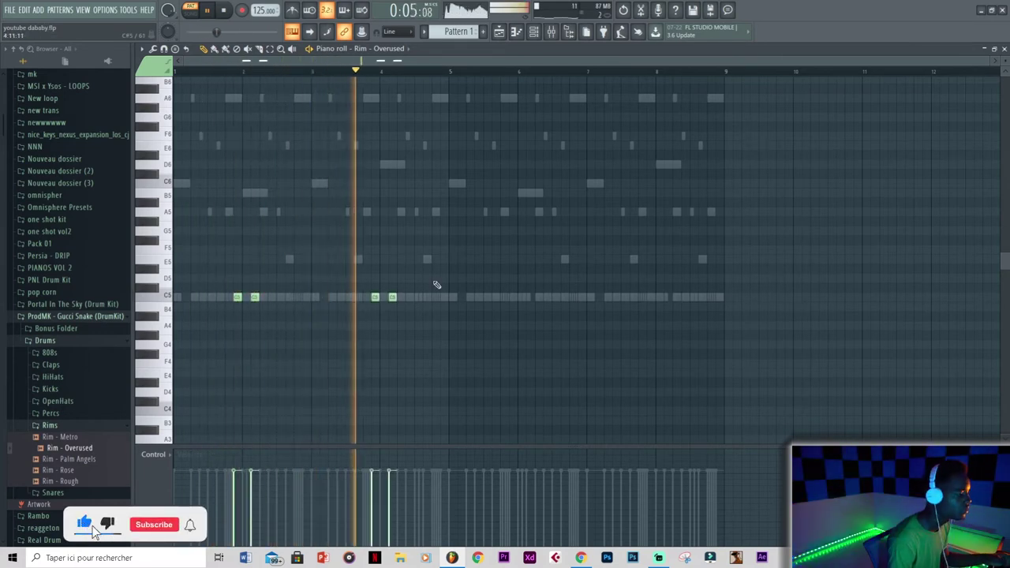
Duplicate the four-bar rim pattern into bars 5 to 8 and save the project.
{"action": "left_click_drag", "start_coordinate": [438, 280], "coordinate": [241, 340]}
{"action": "mouse_move", "coordinate": [254, 298]}
{"action": "left_mouse_down", "text": "shift"}
{"action": "mouse_move", "coordinate": [527, 302]}
{"action": "mouse_move", "coordinate": [513, 308]}
{"action": "left_mouse_up", "text": "shift"}
{"action": "left_click", "coordinate": [515, 320], "text": "ctrl"}
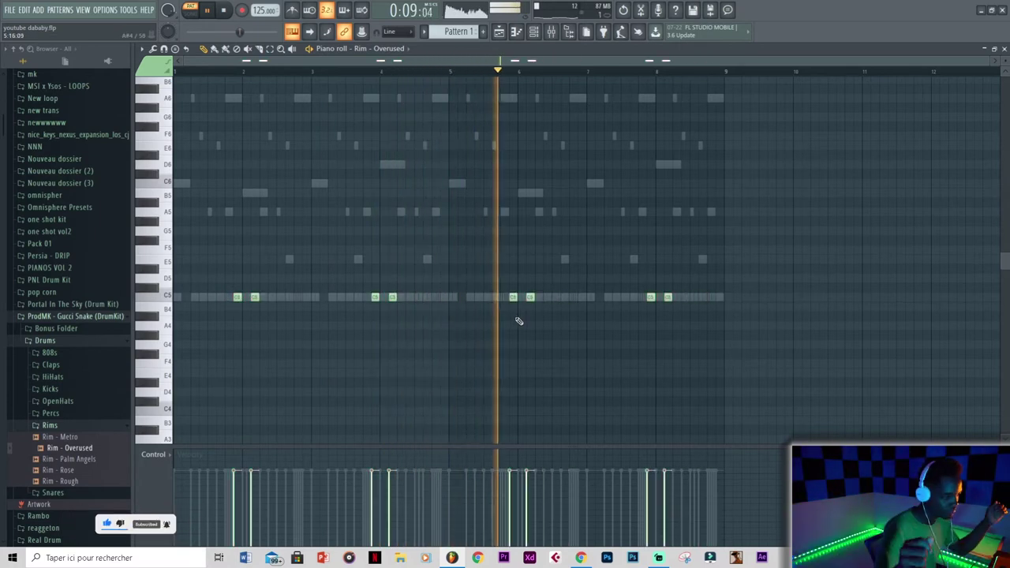
{"action": "key", "text": "ctrl+s"}
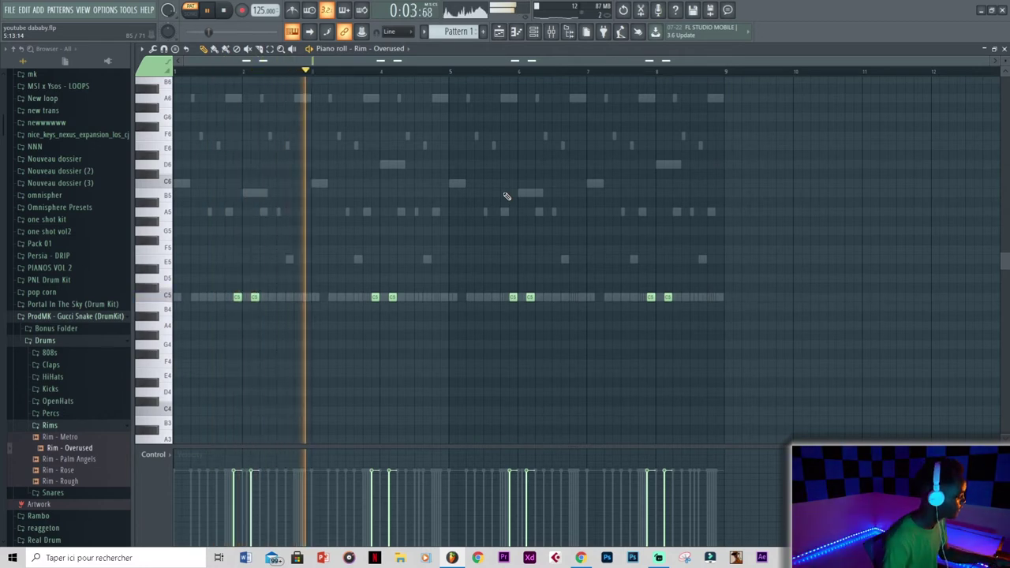
Clone the reFX Nexus channel and open the copy in the piano roll.
{"action": "left_click", "coordinate": [535, 33]}
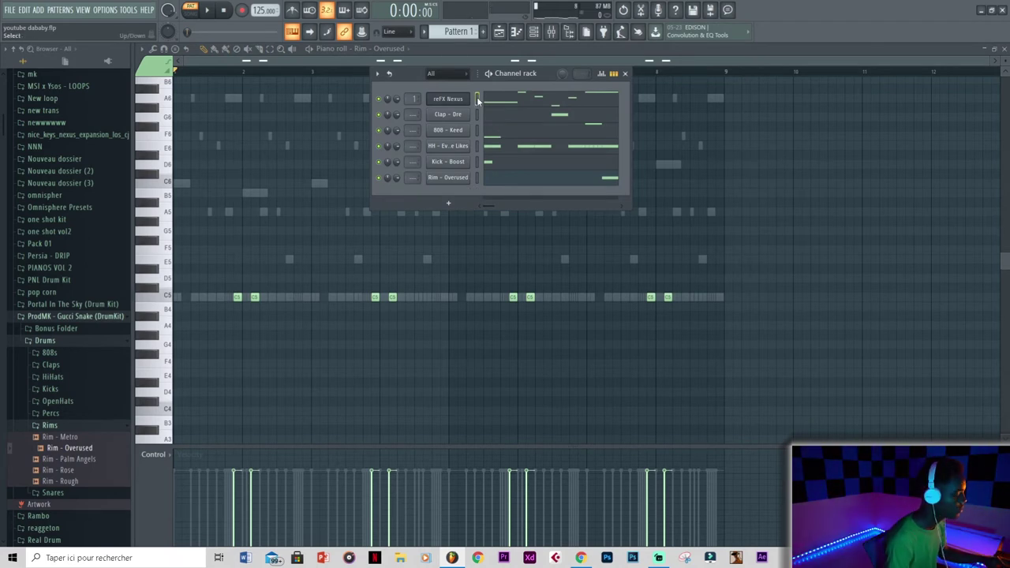
{"action": "left_click", "coordinate": [448, 98]}
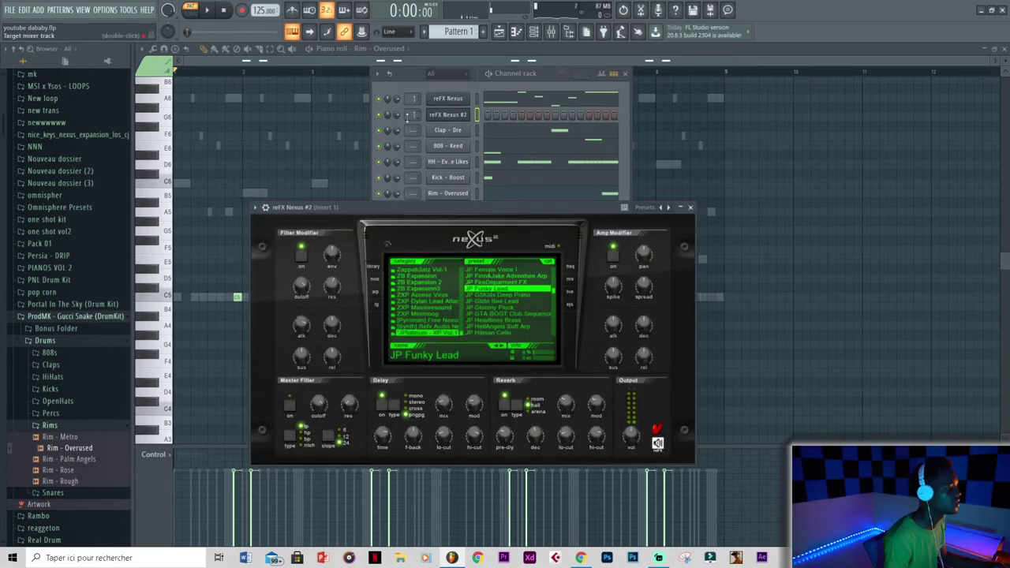
{"action": "right_click", "coordinate": [455, 118]}
{"action": "left_click", "coordinate": [477, 123]}
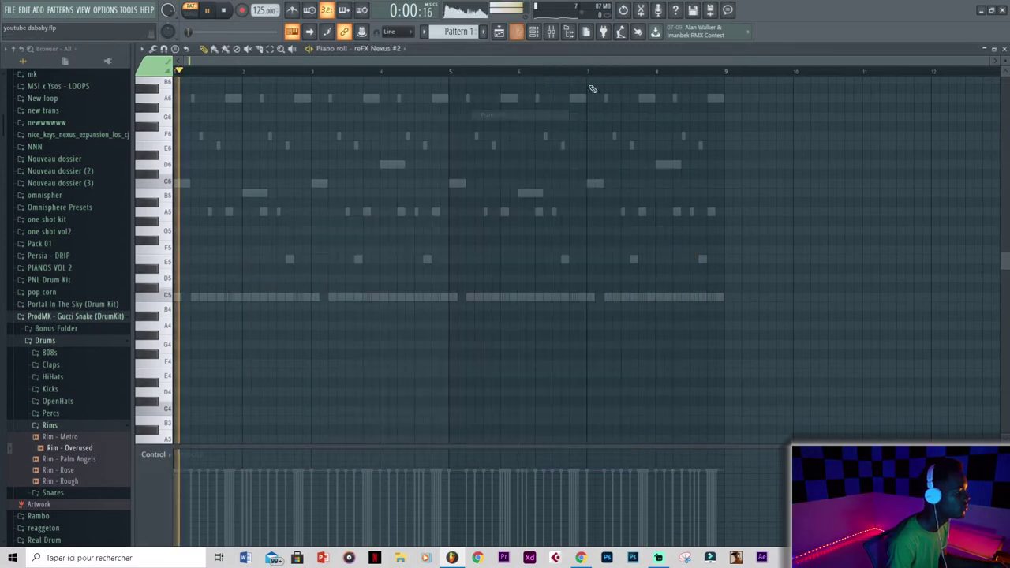
Place three-step notes in bars 1 and 3 of the second Nexus, with A5 on step 9 and E6 on step 11.
{"action": "left_click_drag", "start_coordinate": [989, 63], "coordinate": [534, 134]}
{"action": "key", "text": "space"}
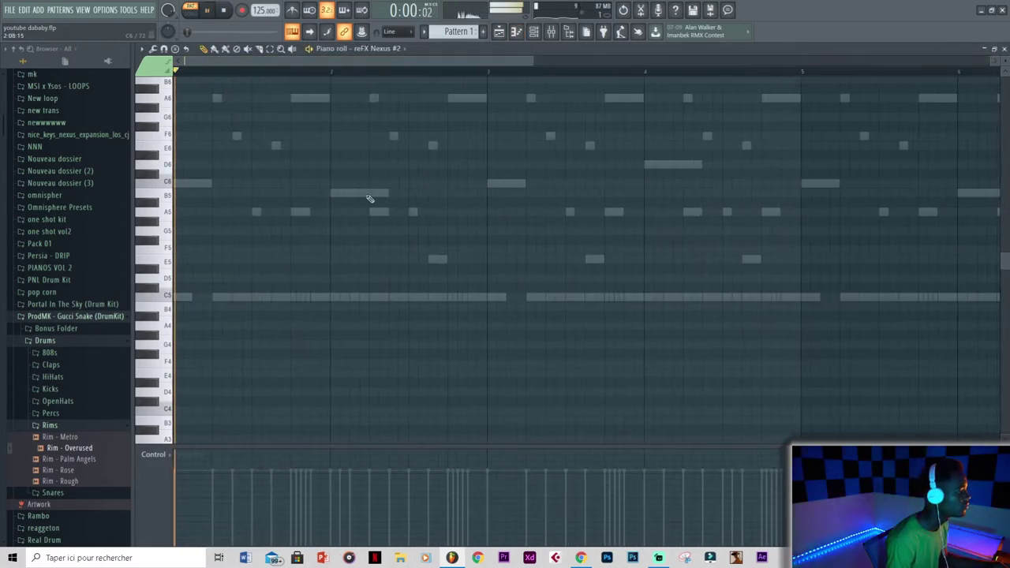
{"action": "scroll", "coordinate": [348, 199], "scroll_direction": "up", "scroll_amount": 3}
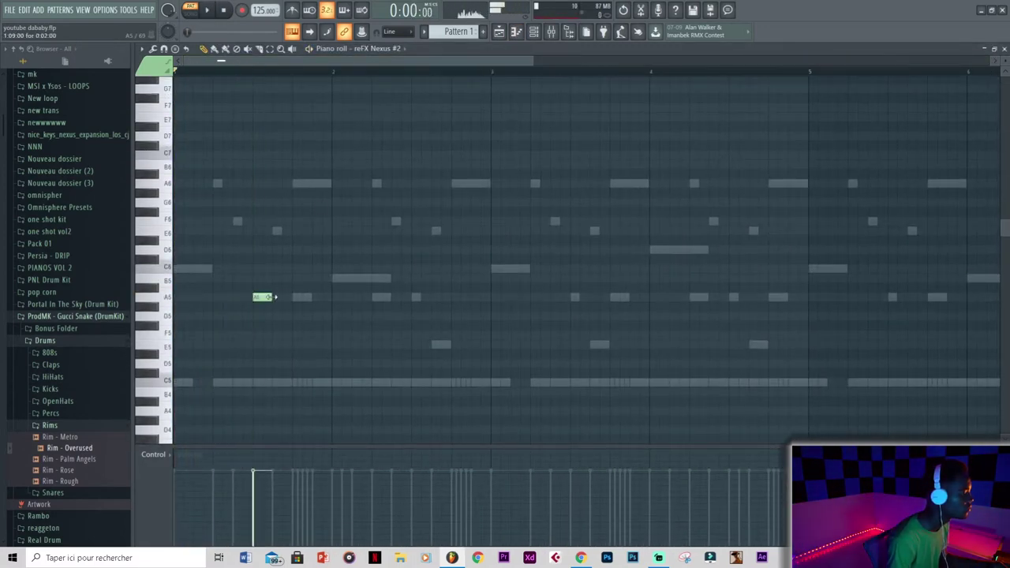
{"action": "key", "text": "space"}
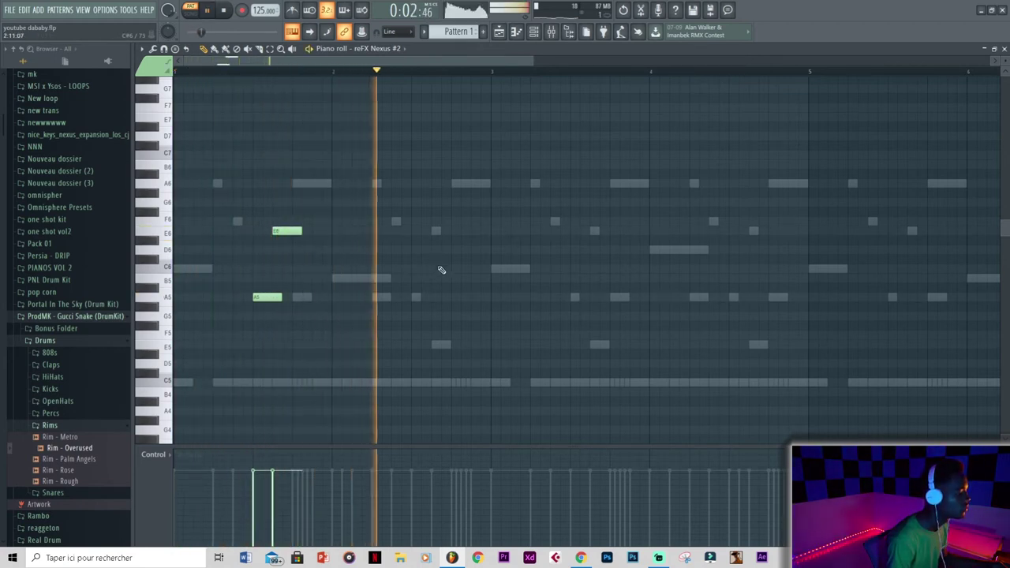
{"action": "left_click", "coordinate": [575, 297]}
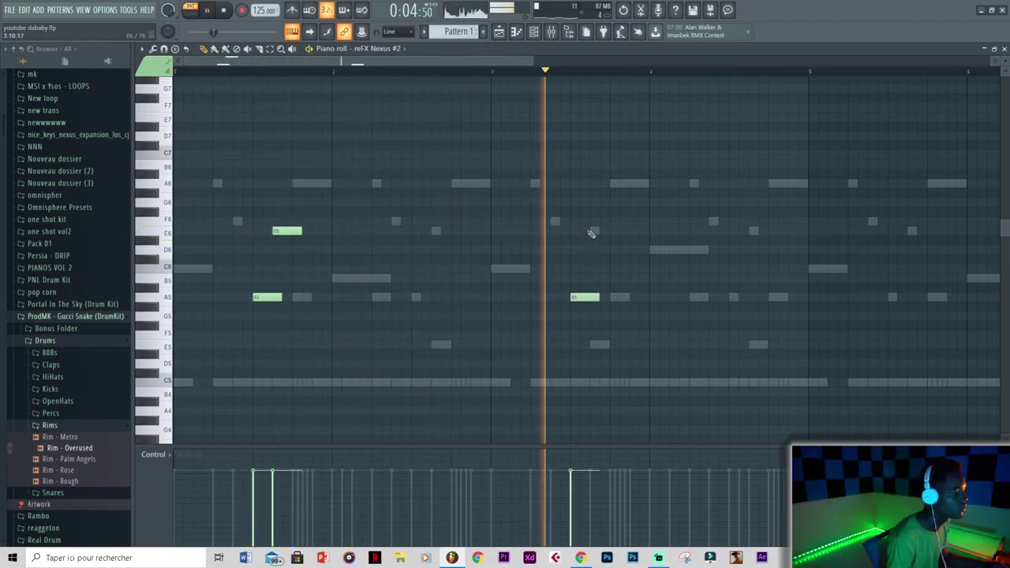
{"action": "left_click", "coordinate": [592, 232]}
Duplicate the four-bar A5 and E6 figure into bars 5 to 8 and play the pattern from the start.
{"action": "scroll", "coordinate": [603, 242], "scroll_direction": "down", "scroll_amount": 2}
{"action": "left_click_drag", "start_coordinate": [553, 170], "coordinate": [219, 356]}
{"action": "key", "text": "ctrl+b"}
{"action": "left_click", "coordinate": [657, 265]}
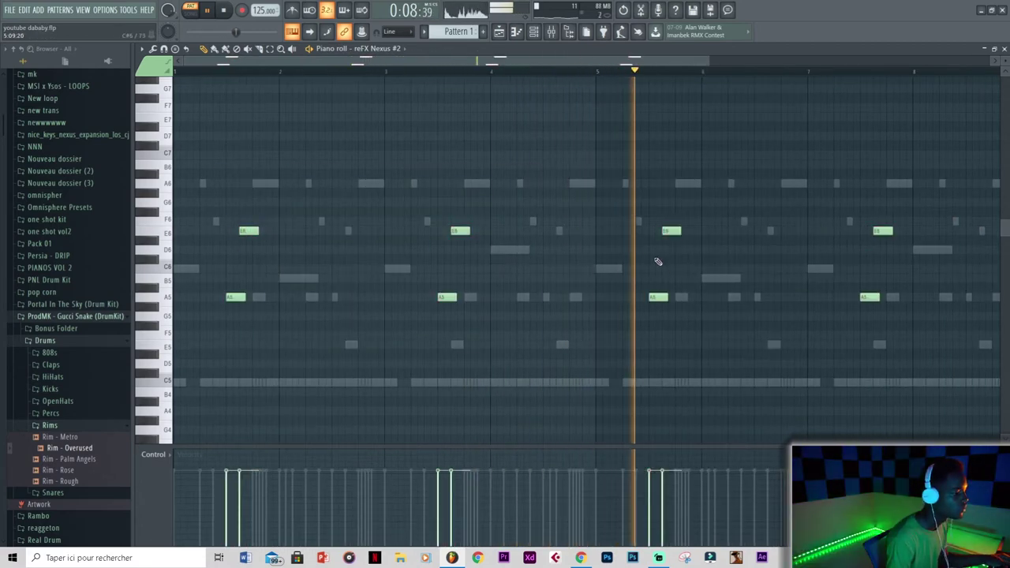
{"action": "scroll", "coordinate": [656, 264], "scroll_direction": "down", "scroll_amount": 2}
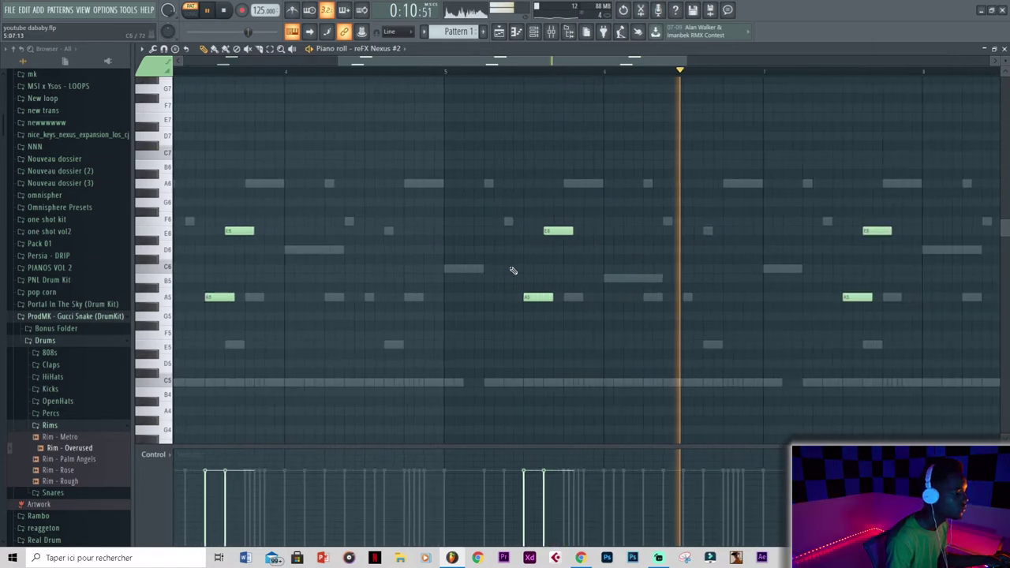
{"action": "key", "text": "ctrl+Up"}
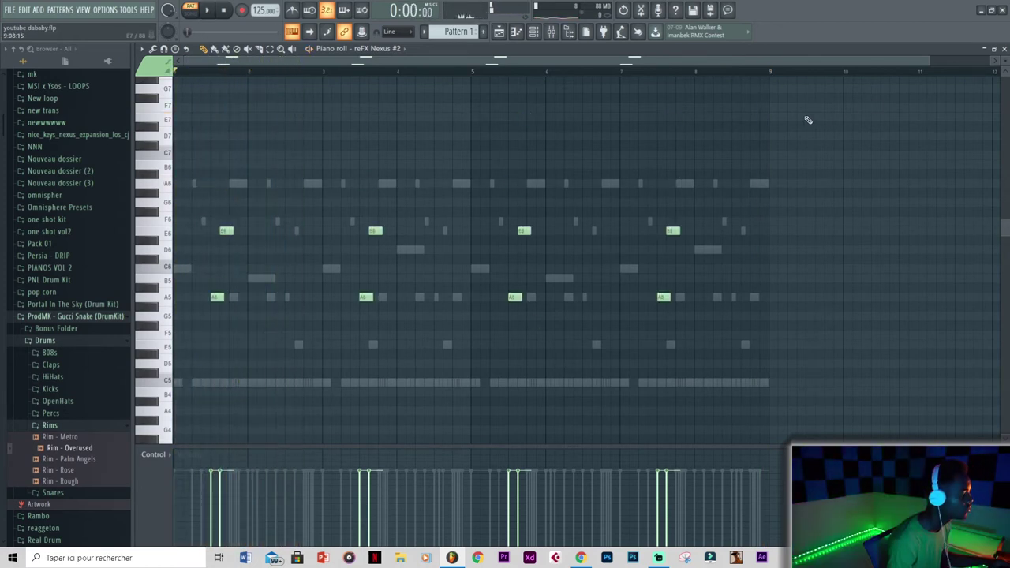
{"action": "key", "text": "space"}
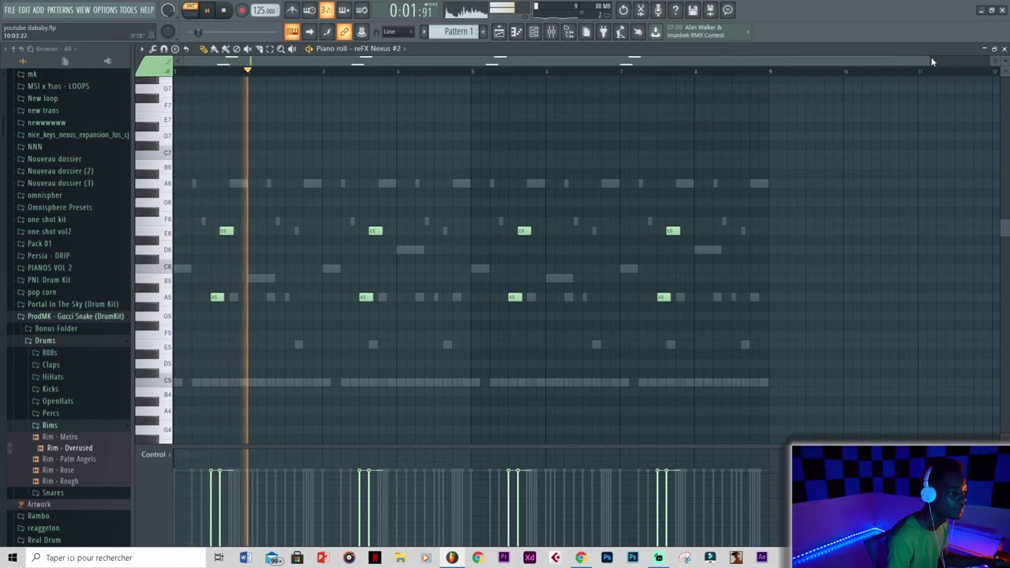
Save the project and clone the Nexus channel to make a third one, opening its plugin window.
{"action": "left_click_drag", "start_coordinate": [930, 58], "coordinate": [734, 113]}
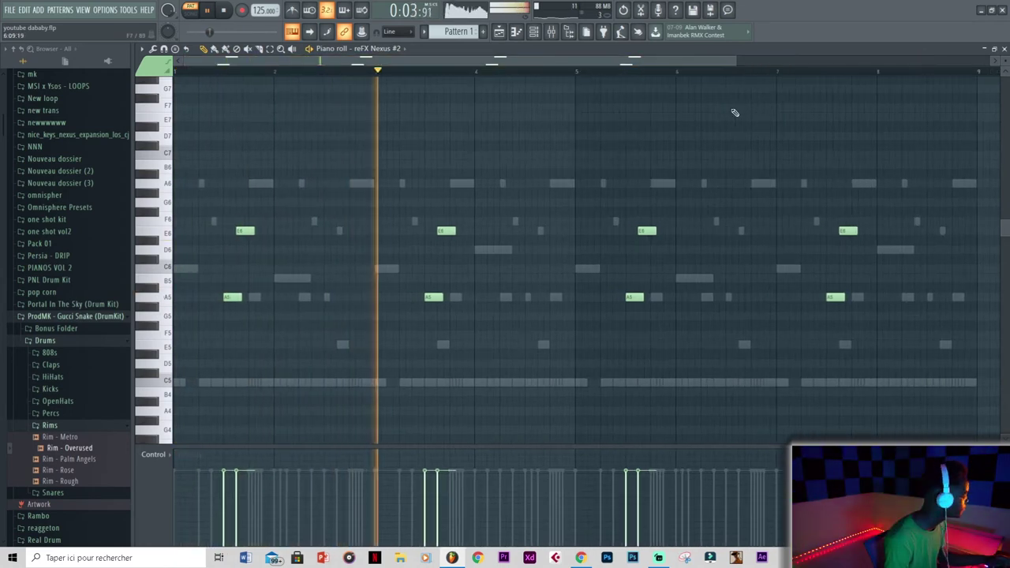
{"action": "key", "text": "ctrl+s"}
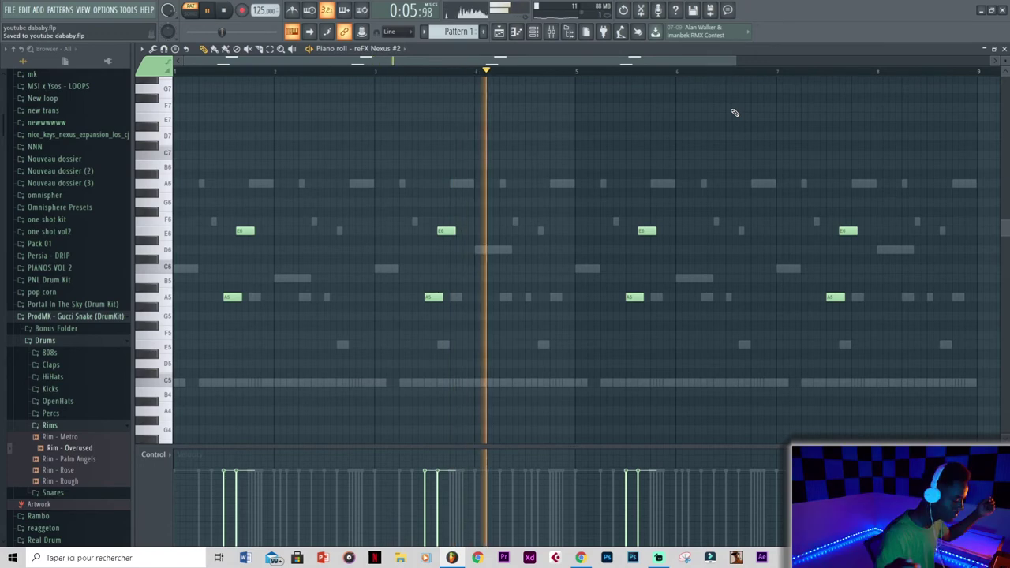
{"action": "left_click", "coordinate": [557, 36]}
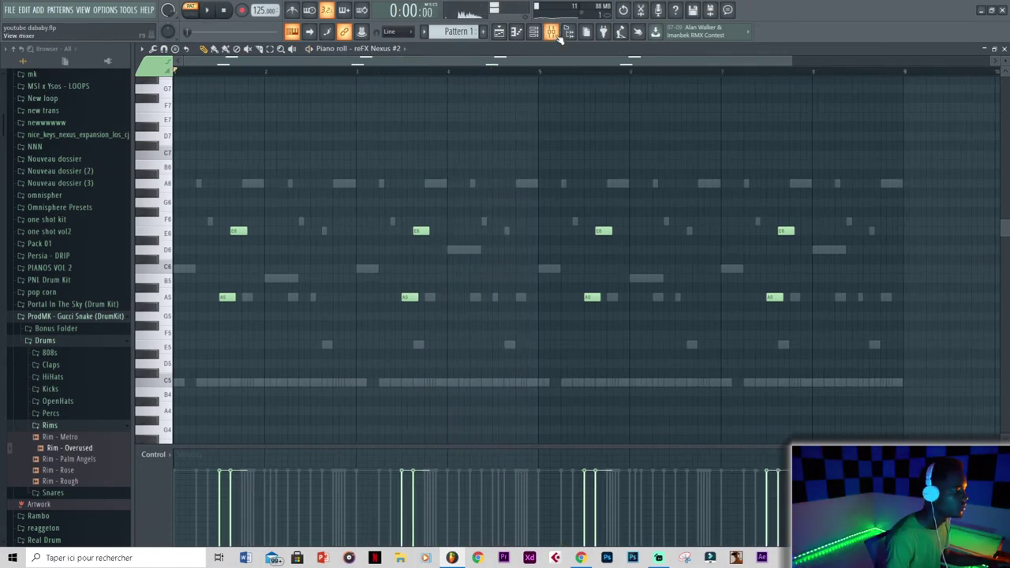
{"action": "left_click", "coordinate": [555, 36]}
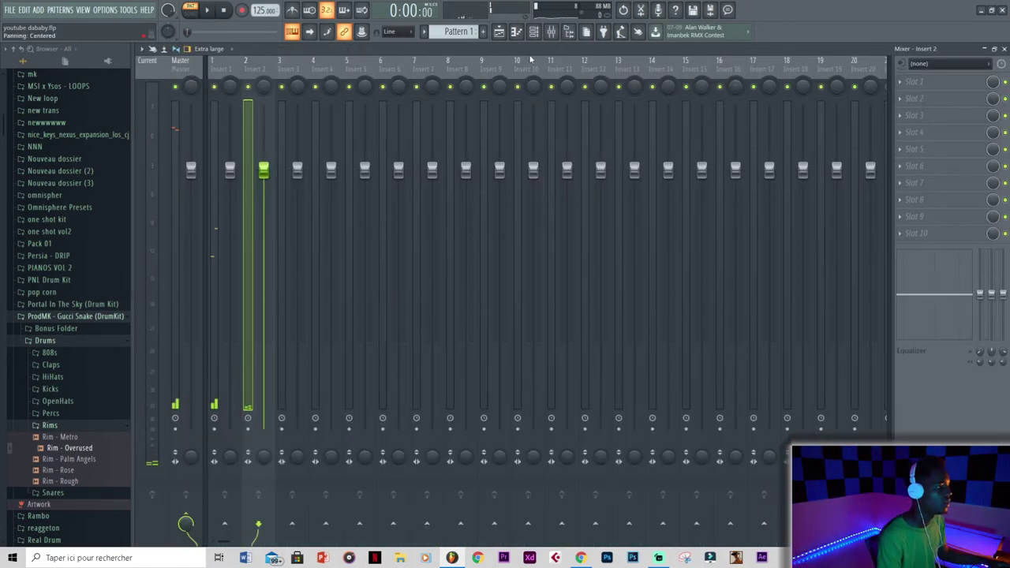
{"action": "left_click", "coordinate": [535, 31]}
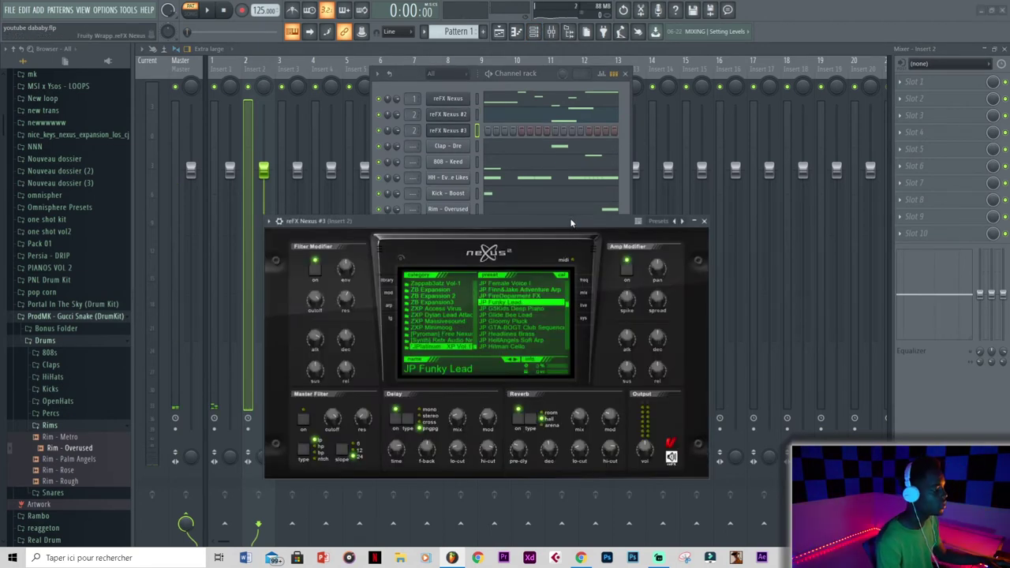
Route the third Nexus to mixer insert 3, load the JP Gloomy Pluck preset and try a note.
{"action": "scroll", "coordinate": [416, 132], "scroll_direction": "up", "scroll_amount": 1}
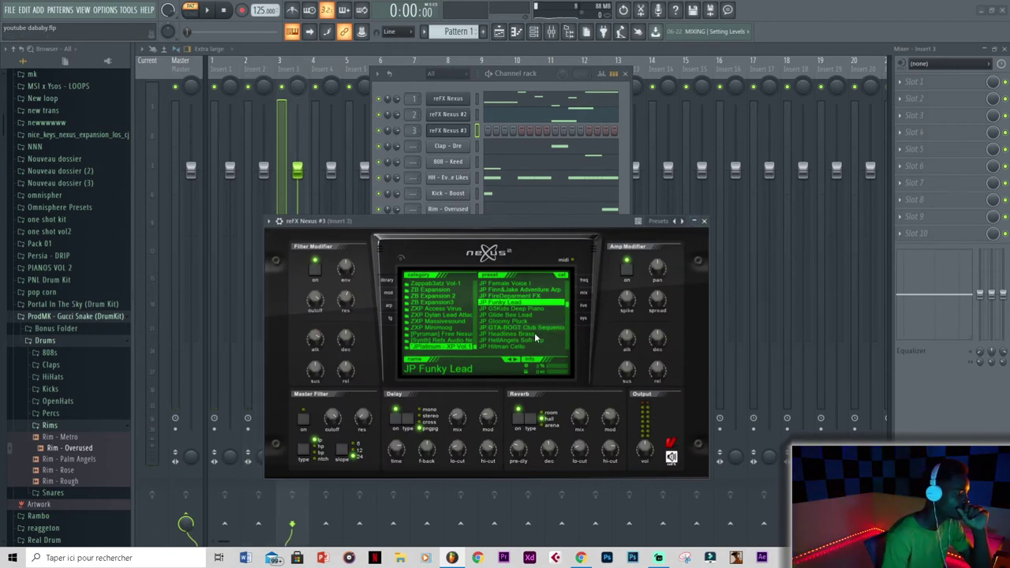
{"action": "left_click", "coordinate": [513, 322]}
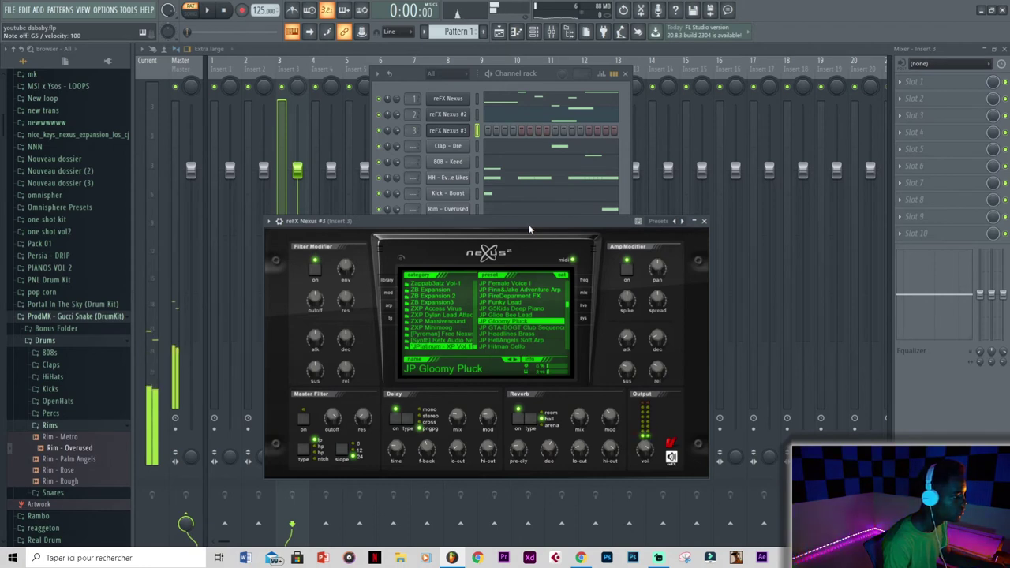
{"action": "key", "text": "i"}
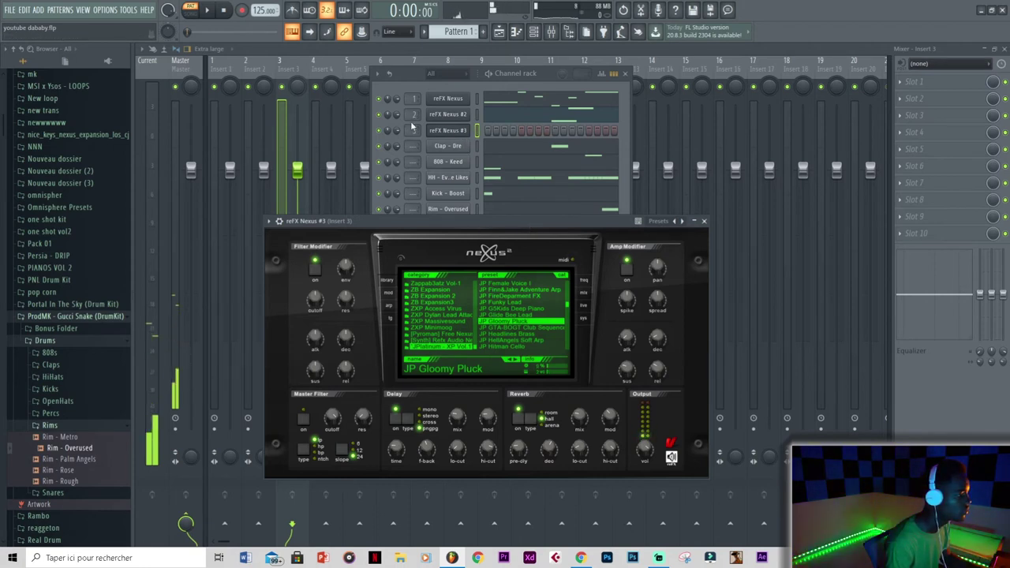
Leave only the first and third Nexus channels audible and open the third Nexus in the piano roll.
{"action": "right_click", "coordinate": [379, 100]}
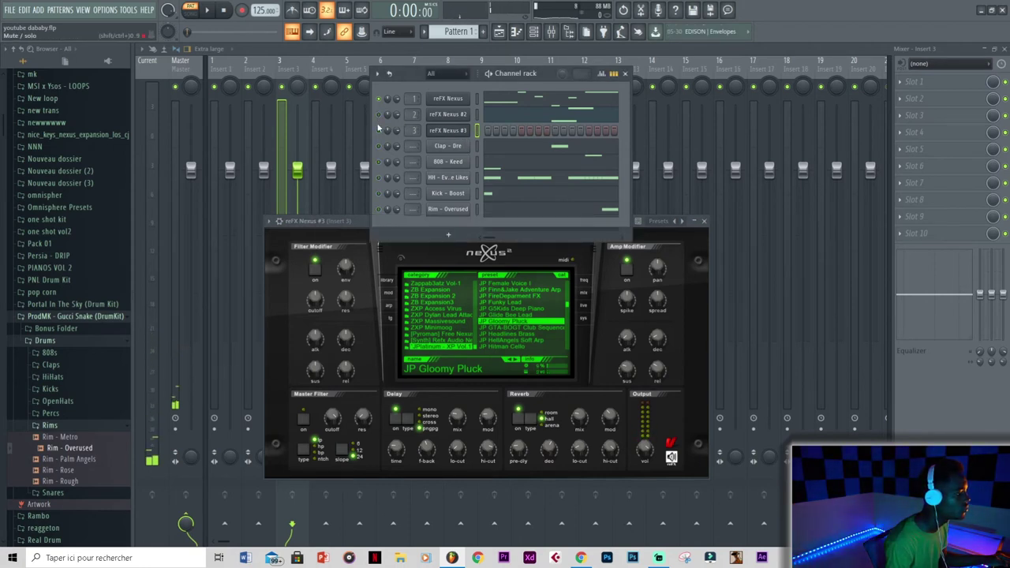
{"action": "right_click", "coordinate": [472, 130]}
{"action": "left_click", "coordinate": [485, 131]}
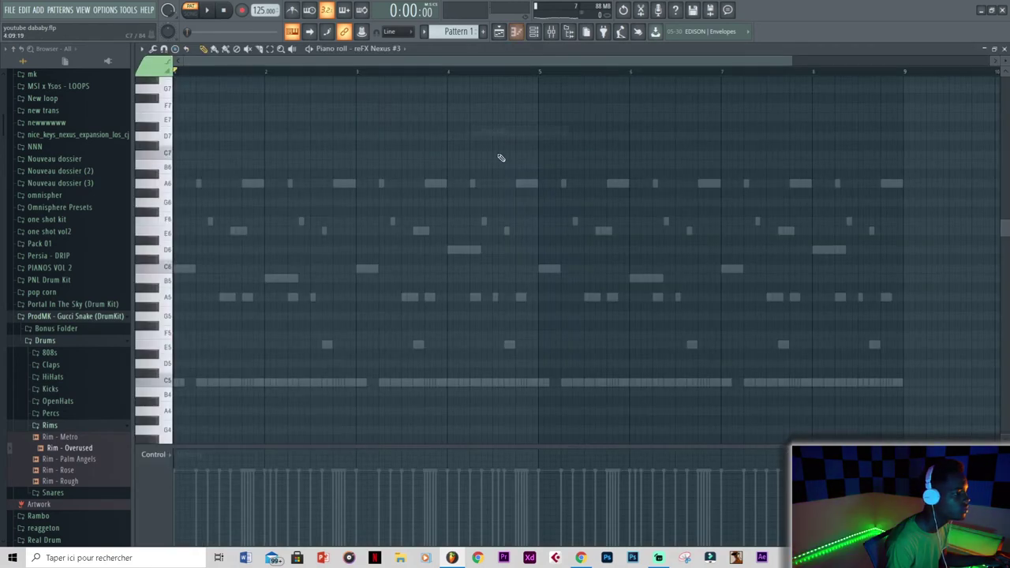
Place one-step notes in bar 1 of the third Nexus: C6 on steps 1 and 3, A5 on step 9, E6 on step 11.
{"action": "left_click_drag", "start_coordinate": [792, 61], "coordinate": [351, 194]}
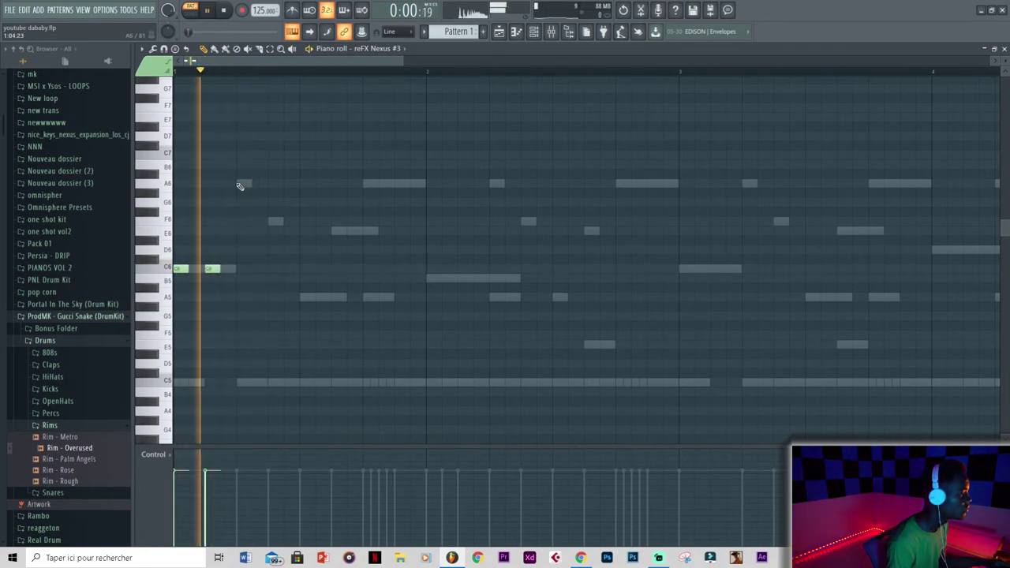
{"action": "left_click", "coordinate": [308, 297]}
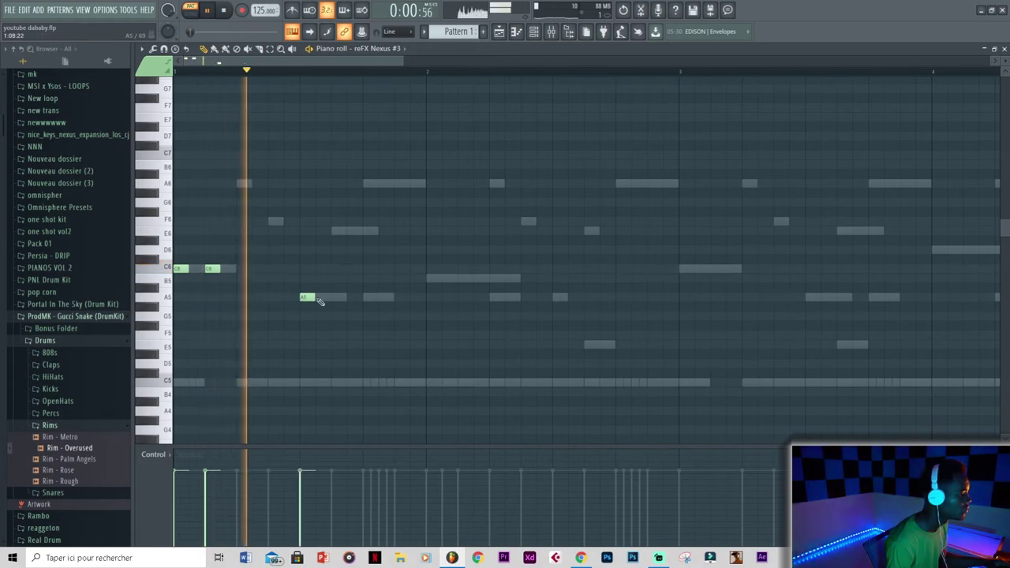
{"action": "left_click", "coordinate": [339, 297]}
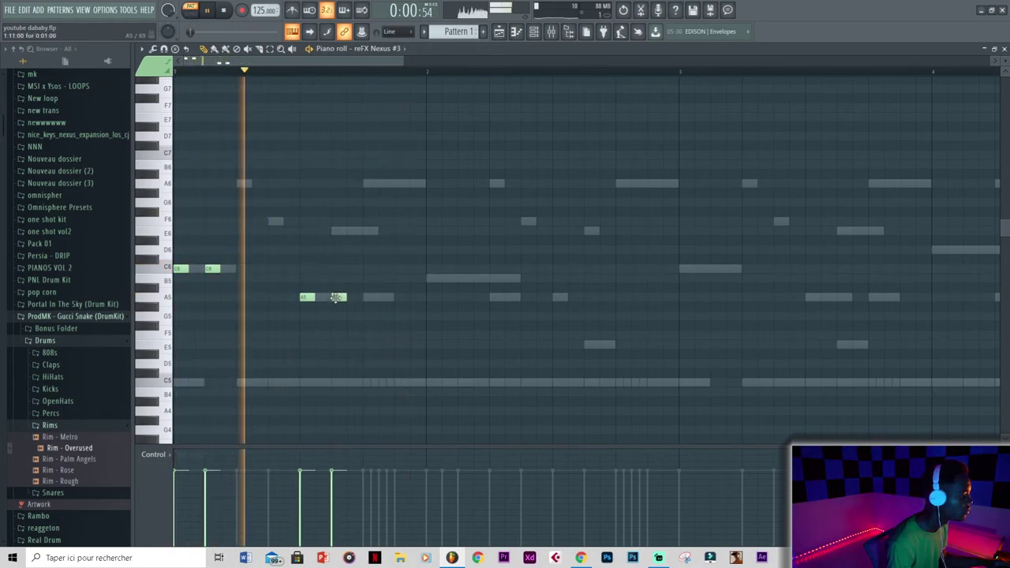
{"action": "key", "text": "space"}
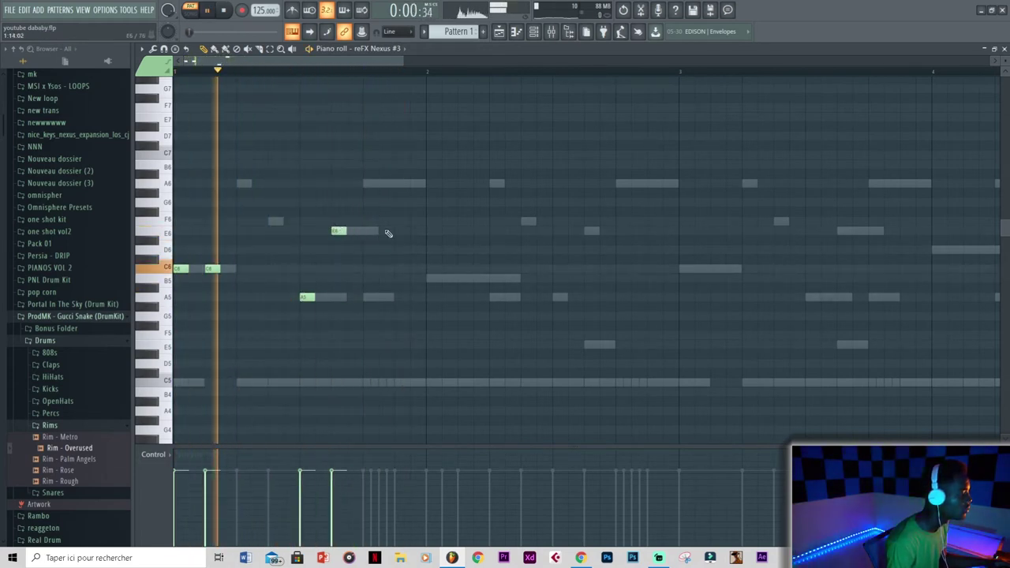
Fill bars 2 to 4 with opening pairs of B5, C6 and D6, A5 and E6 on steps 9 and 11, and F6 on step 7 of bars 2 and 4.
{"action": "left_click", "coordinate": [430, 279]}
{"action": "key", "text": "space"}
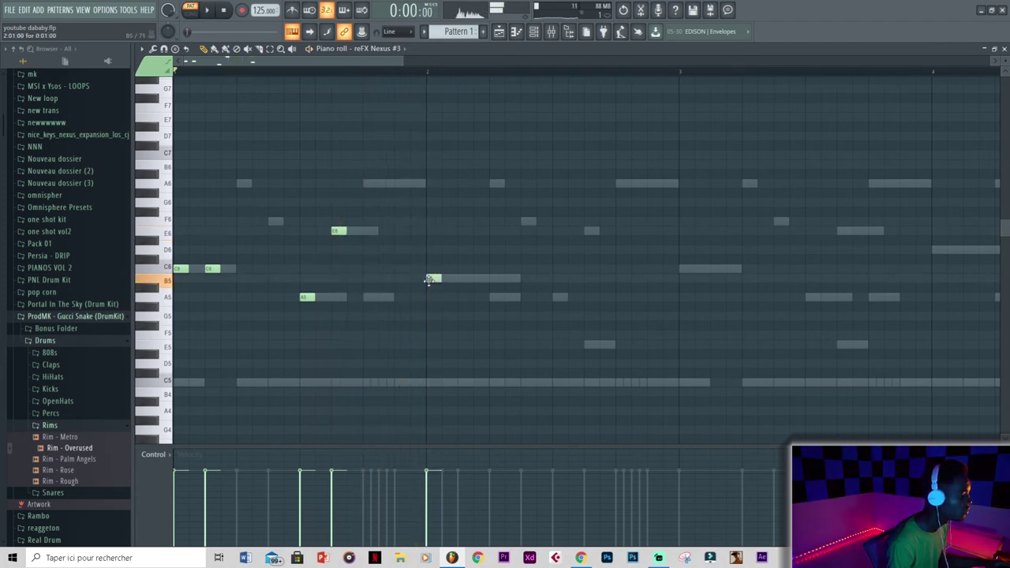
{"action": "left_click", "coordinate": [462, 280]}
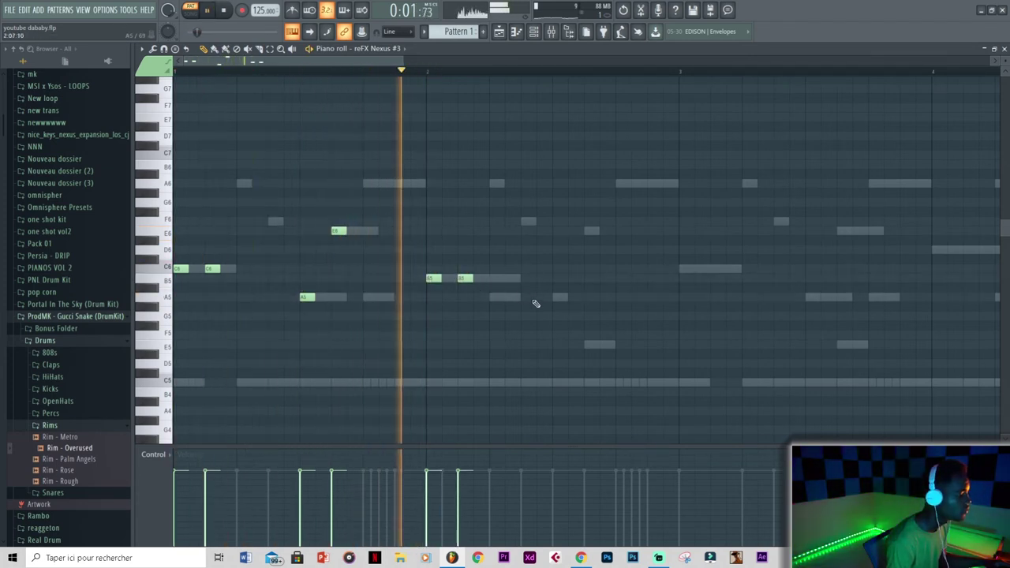
{"action": "left_click", "coordinate": [528, 222]}
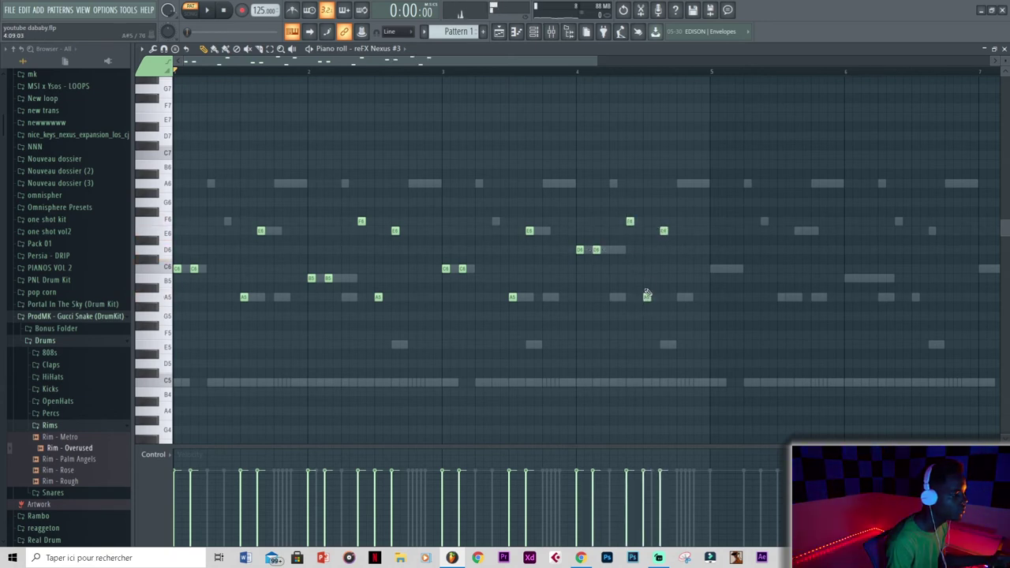
Duplicate the four-bar melody of the third Nexus into bars 5 to 8.
{"action": "scroll", "coordinate": [645, 270], "scroll_direction": "down", "scroll_amount": 2}
{"action": "left_click_drag", "start_coordinate": [640, 169], "coordinate": [148, 395]}
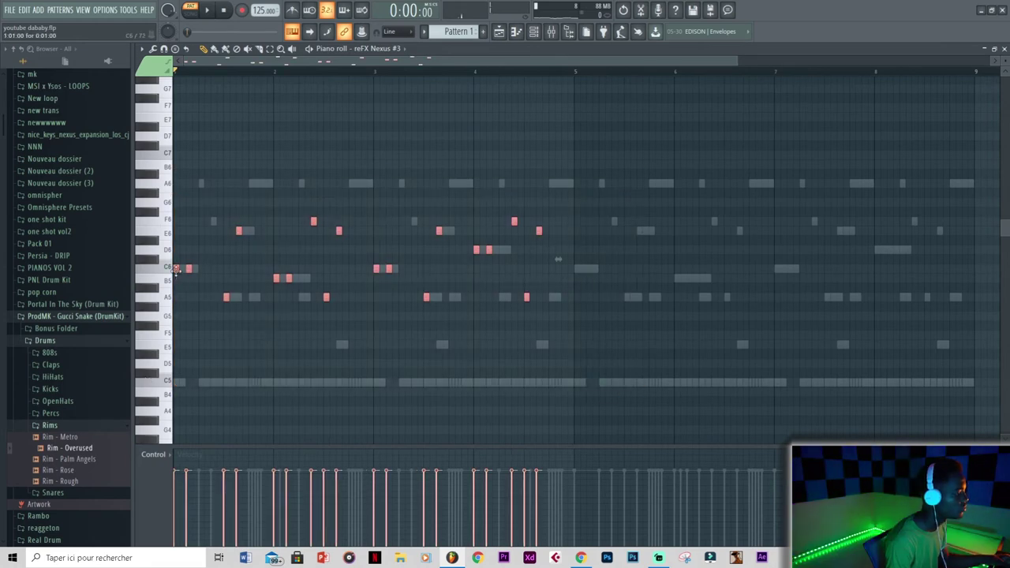
{"action": "key", "text": "ctrl+b"}
{"action": "key", "text": "ctrl+d"}
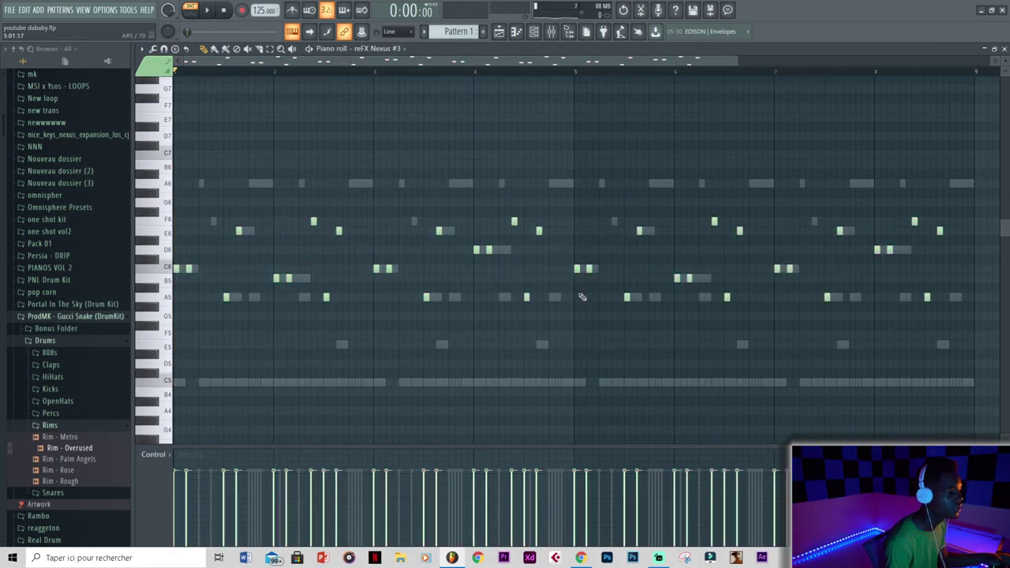
Show the channel rack and listen to the first and third Nexus melodies together.
{"action": "scroll", "coordinate": [582, 297], "scroll_direction": "down", "scroll_amount": 1}
{"action": "key", "text": "F6"}
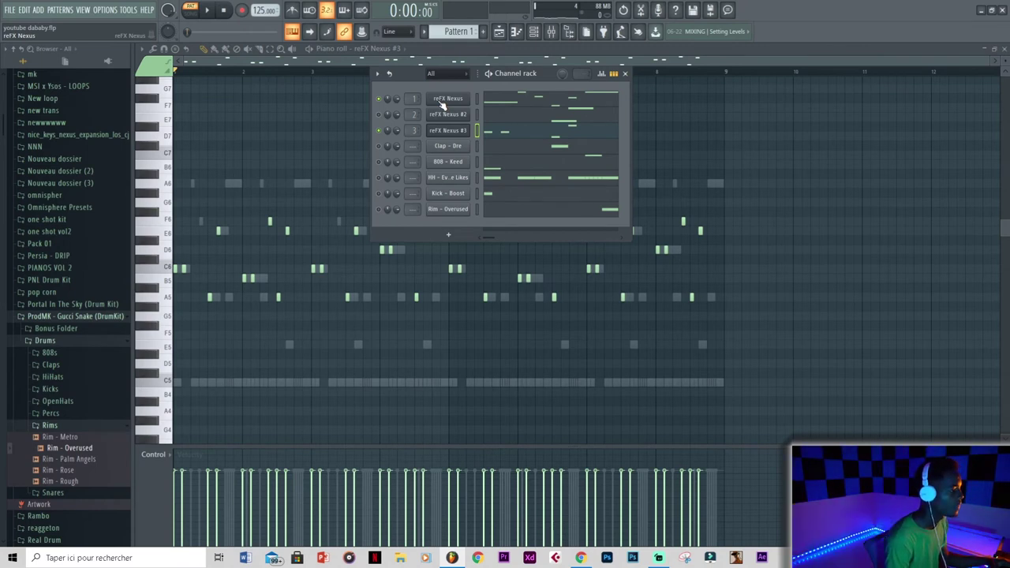
{"action": "key", "text": "space"}
{"action": "key", "text": "space"}
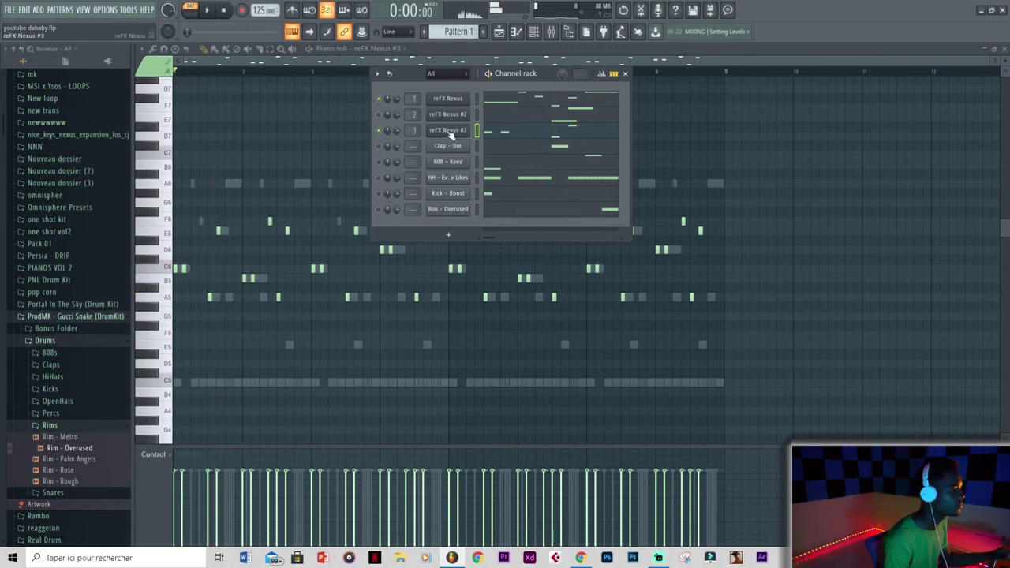
Switch the third Nexus to the JP Just-Do-It Strings preset and set its output volume to 127 during playback.
{"action": "left_click", "coordinate": [447, 130]}
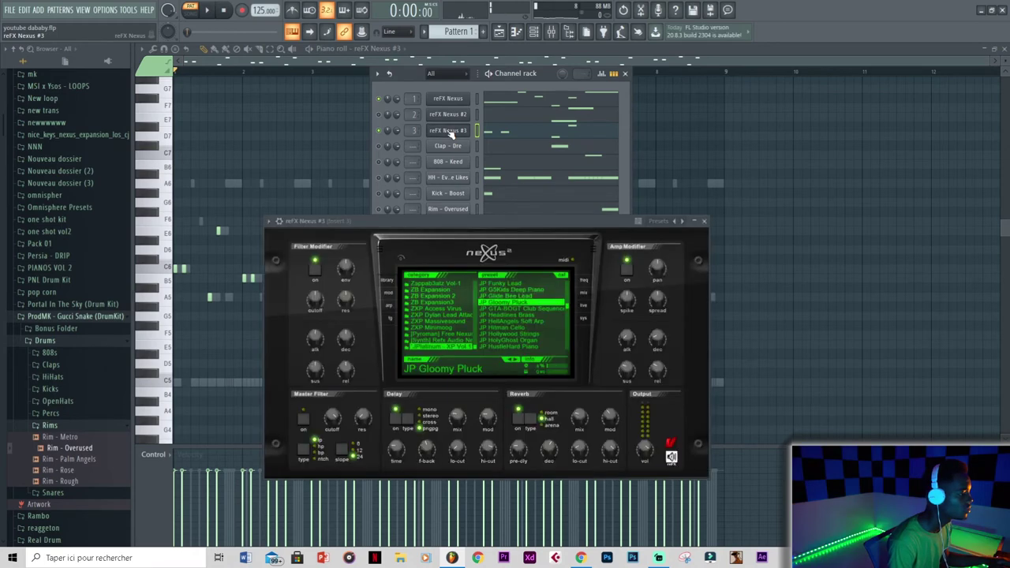
{"action": "left_click_drag", "start_coordinate": [439, 225], "coordinate": [437, 204]}
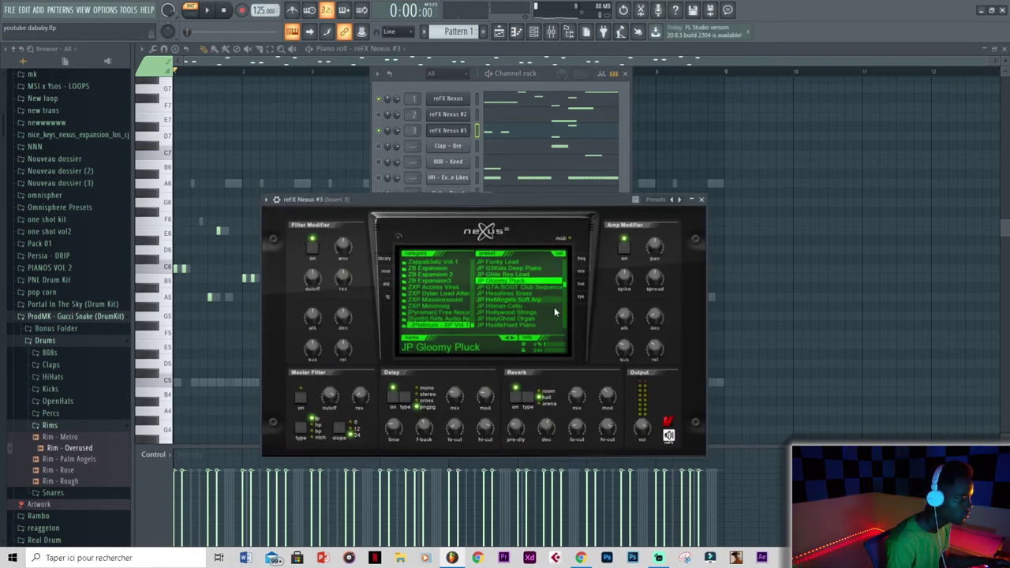
{"action": "scroll", "coordinate": [521, 325], "scroll_direction": "down", "scroll_amount": 5}
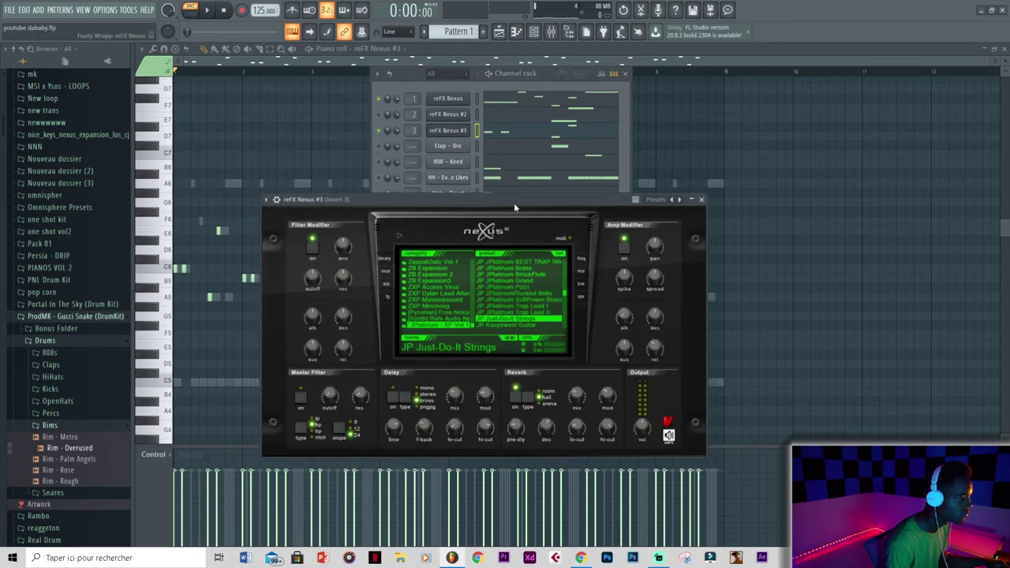
{"action": "key", "text": "space"}
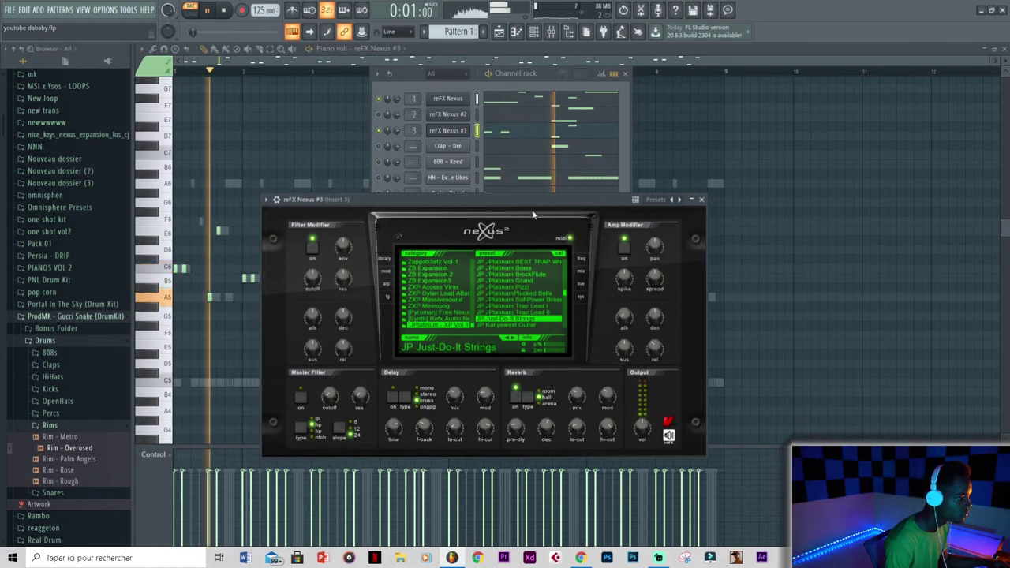
{"action": "left_click_drag", "start_coordinate": [642, 428], "coordinate": [626, 341]}
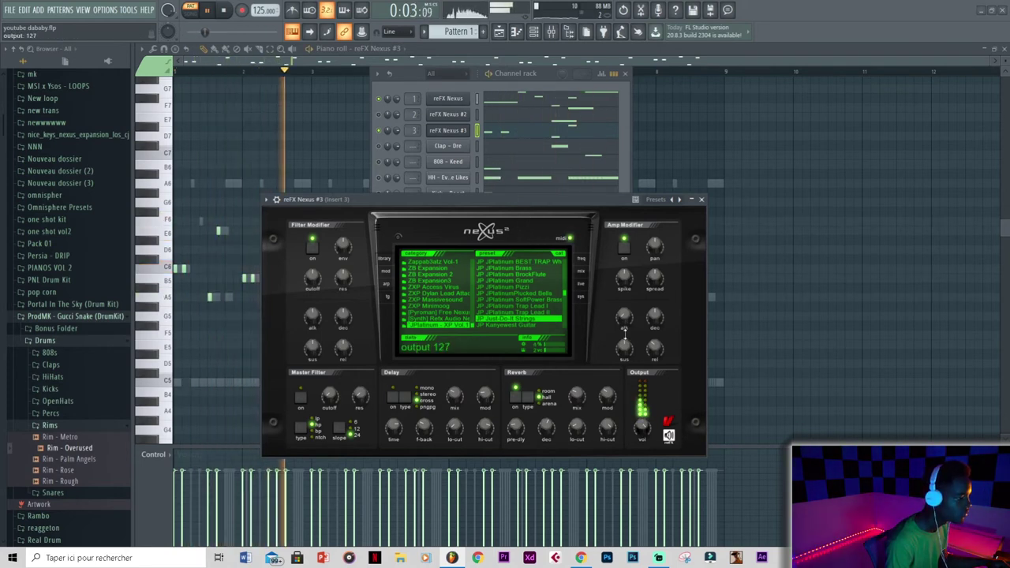